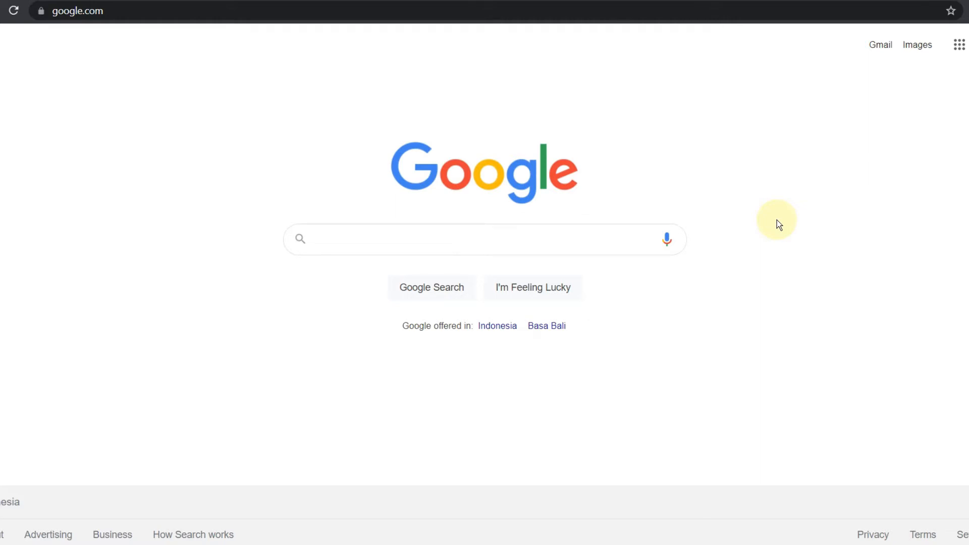
Search Google for "lms uniga" and open the Universitas Garut LMS site at daring.uniga.ac.id/lms
click(593, 239)
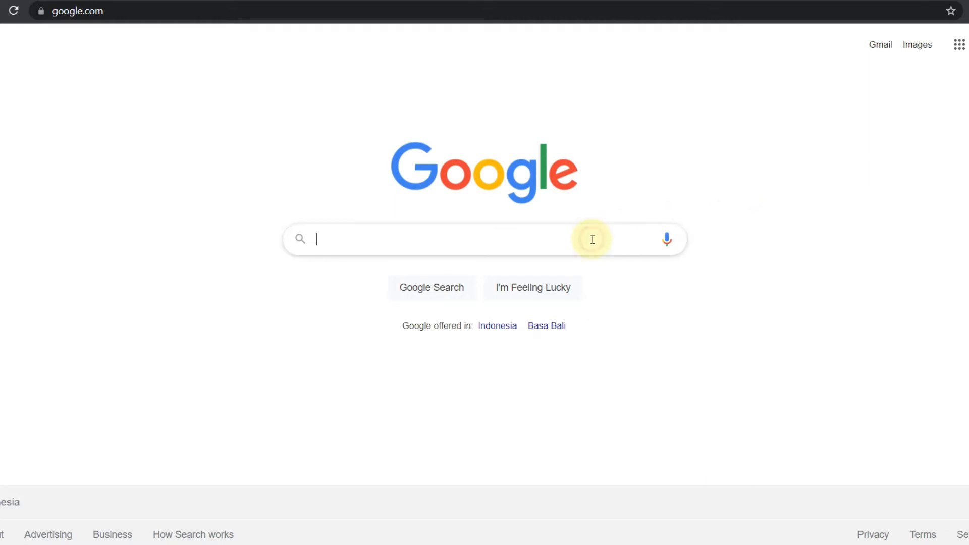
text(lms uniga)
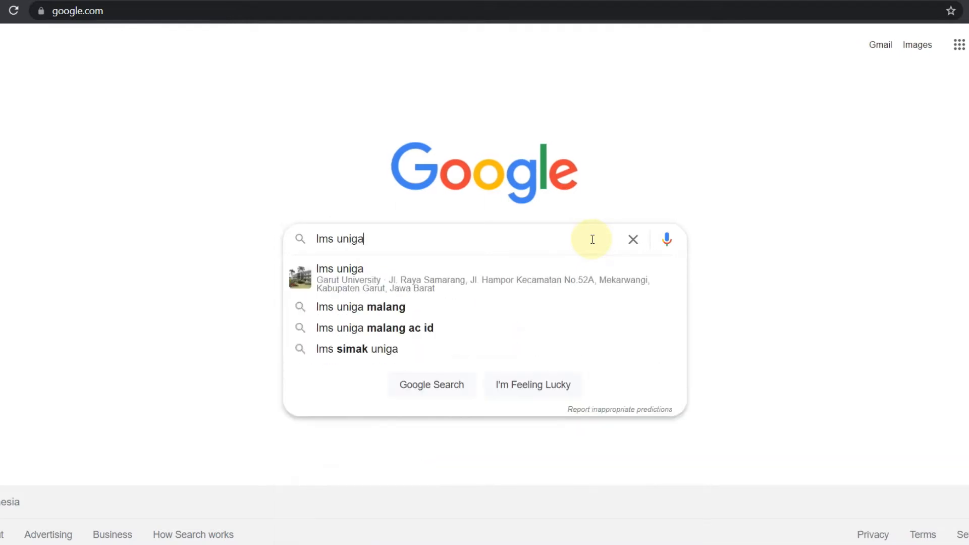
key(Return)
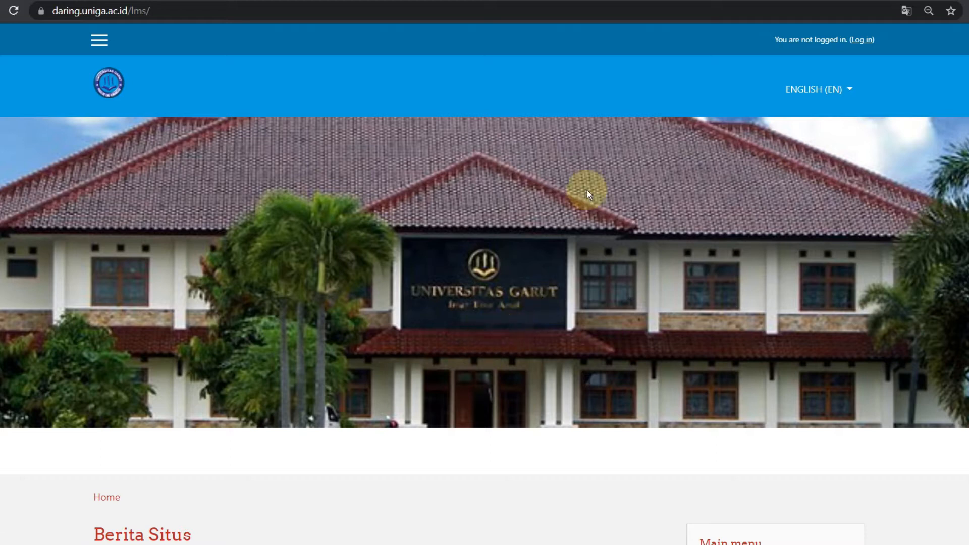
Open the LMS login page and log in with the prefilled username and password
click(861, 39)
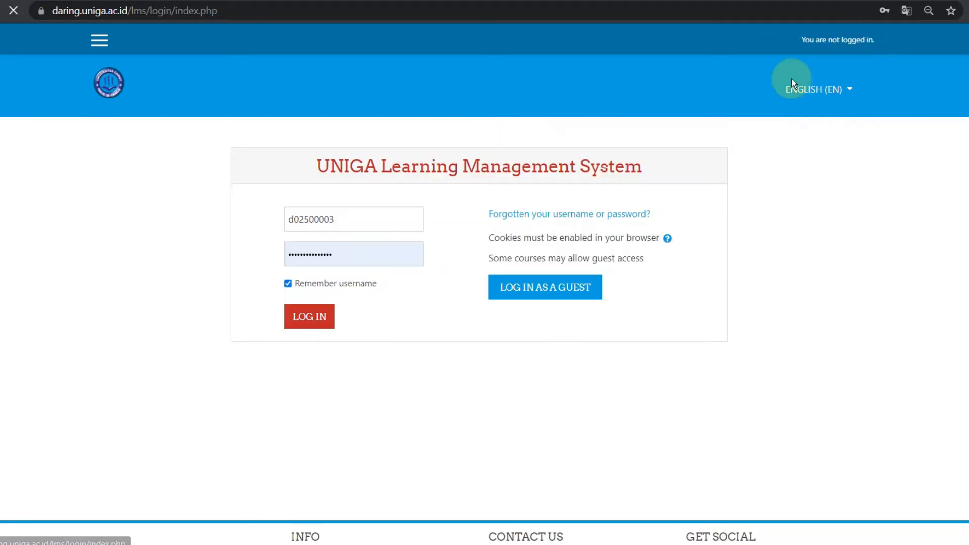
click(364, 218)
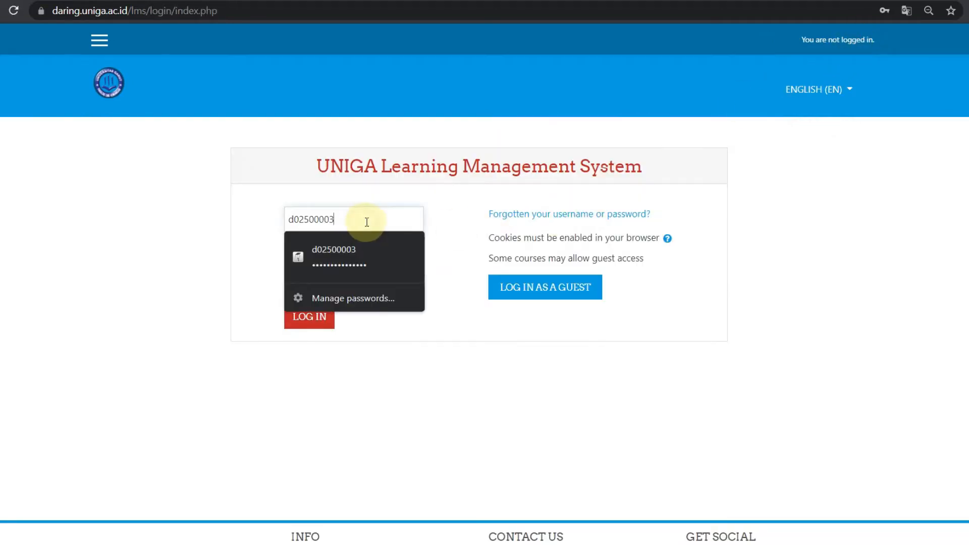
click(451, 209)
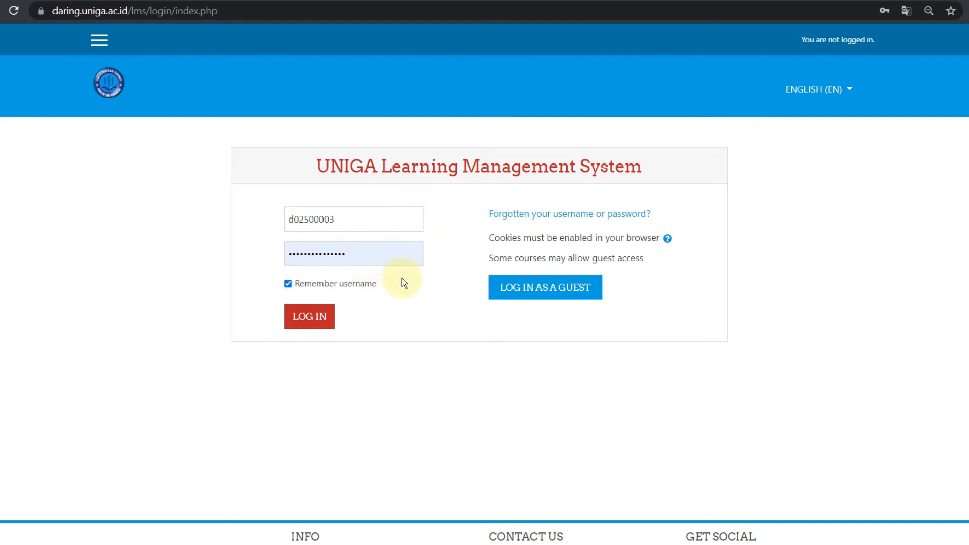
click(323, 319)
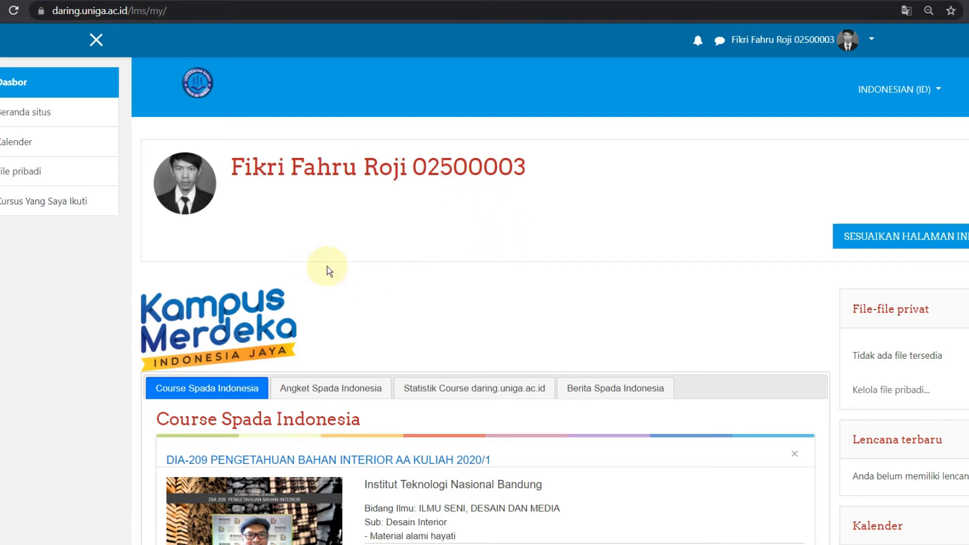
Look through the dashboard's Spada Indonesia sections: courses, questionnaire (Angket), course statistics and news (Berita)
scroll(399, 279, down, 3)
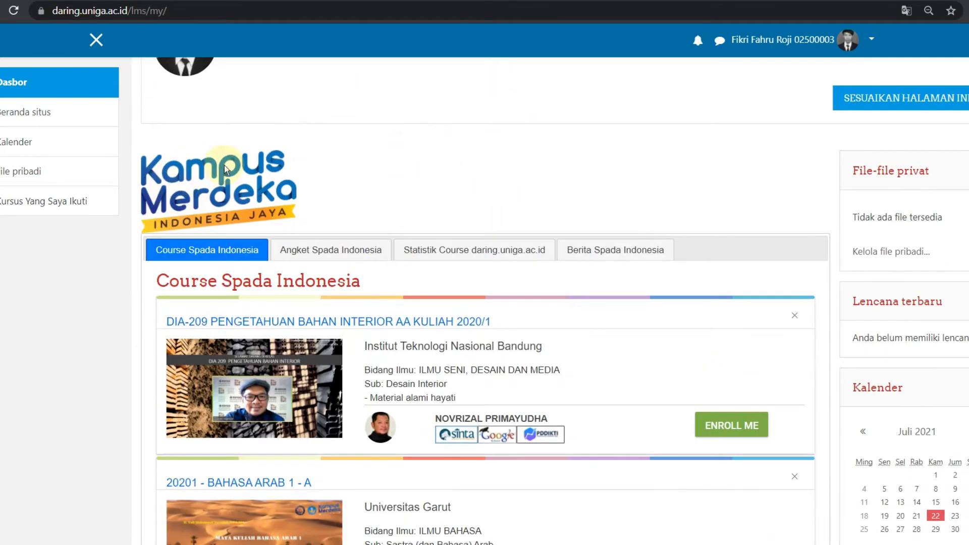
click(317, 248)
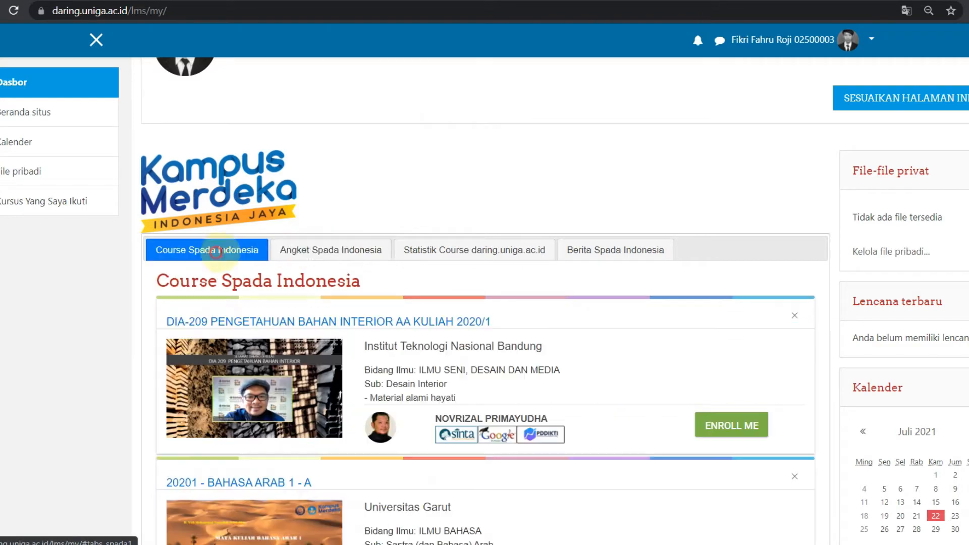
click(413, 250)
click(585, 250)
click(485, 249)
click(294, 246)
click(202, 250)
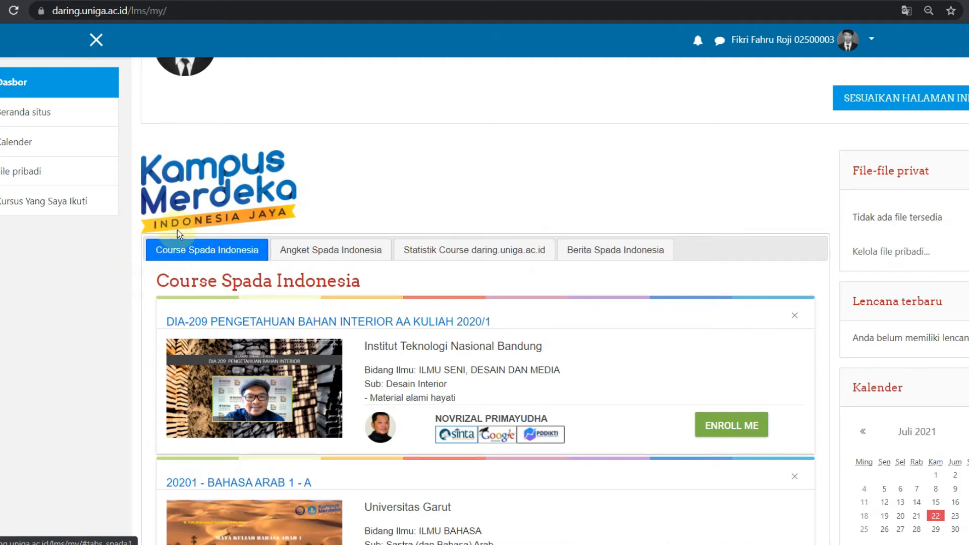
Open the course "20201 - SISTEM INFORMASI MANAJEMEN - C" from Kursus Yang Saya Ikuti
scroll(179, 234, down, 5)
scroll(179, 233, down, 10)
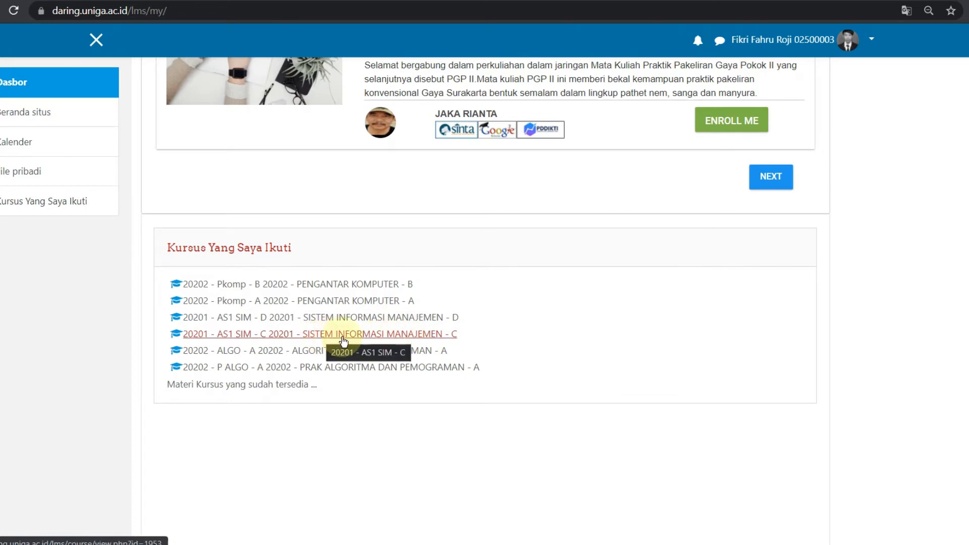
click(344, 338)
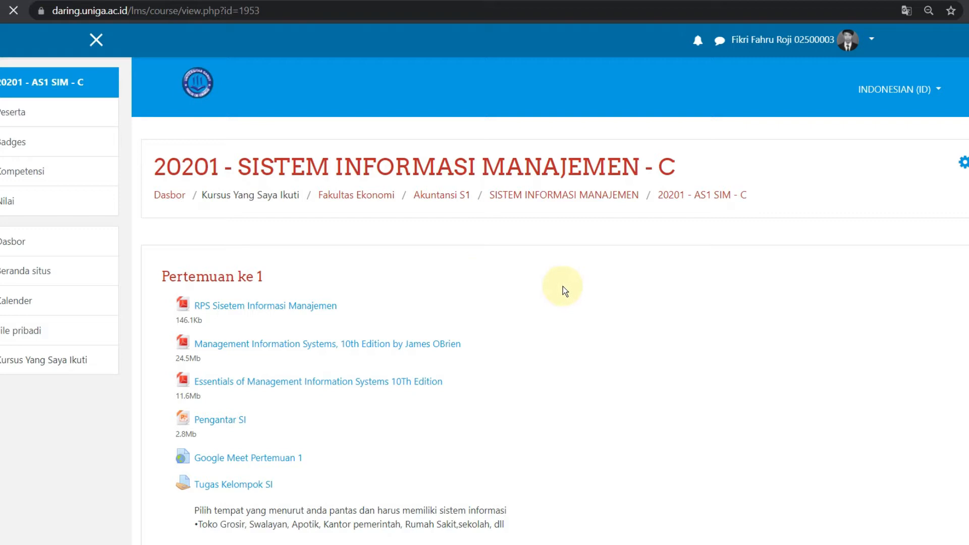
Examine the files, Google Meet link and group assignment listed under Pertemuan ke 1
scroll(563, 286, down, 1)
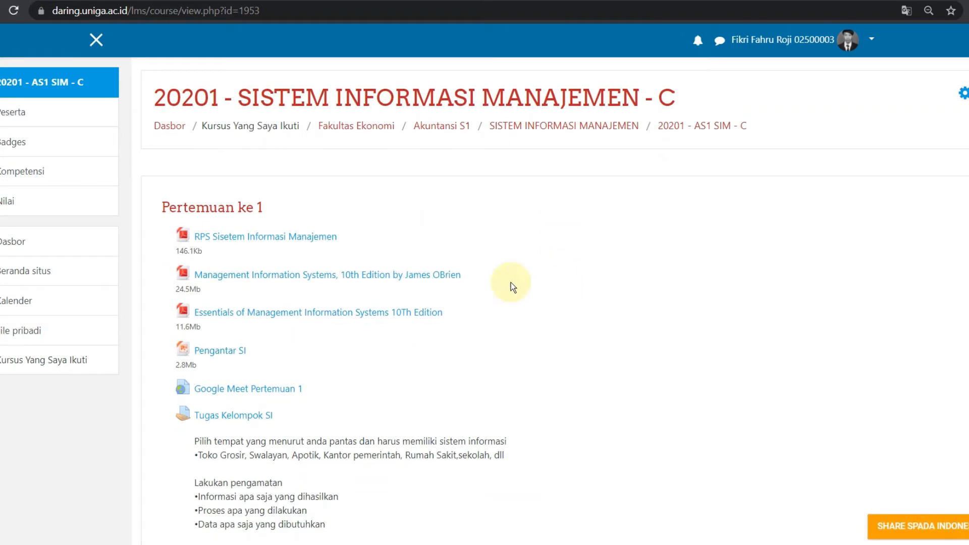
scroll(528, 258, up, 1)
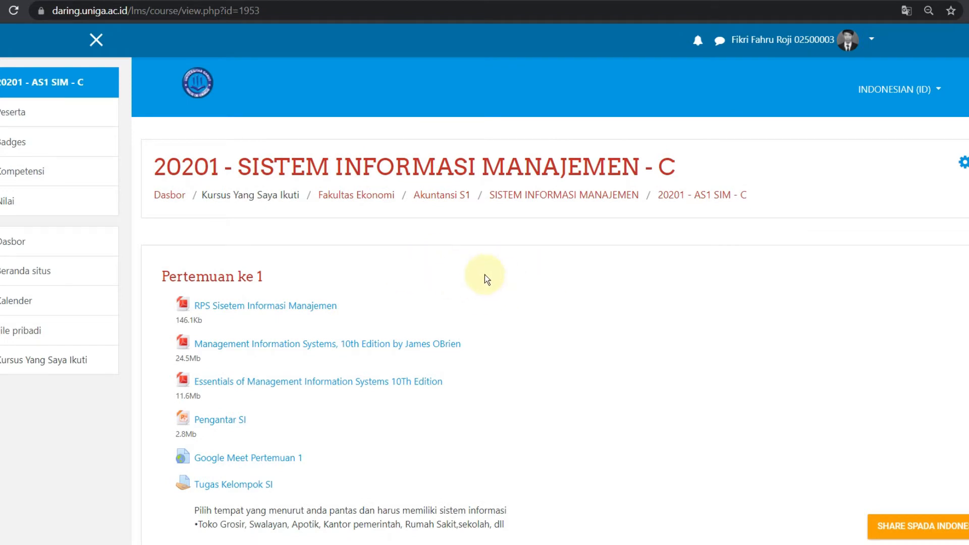
scroll(532, 282, down, 2)
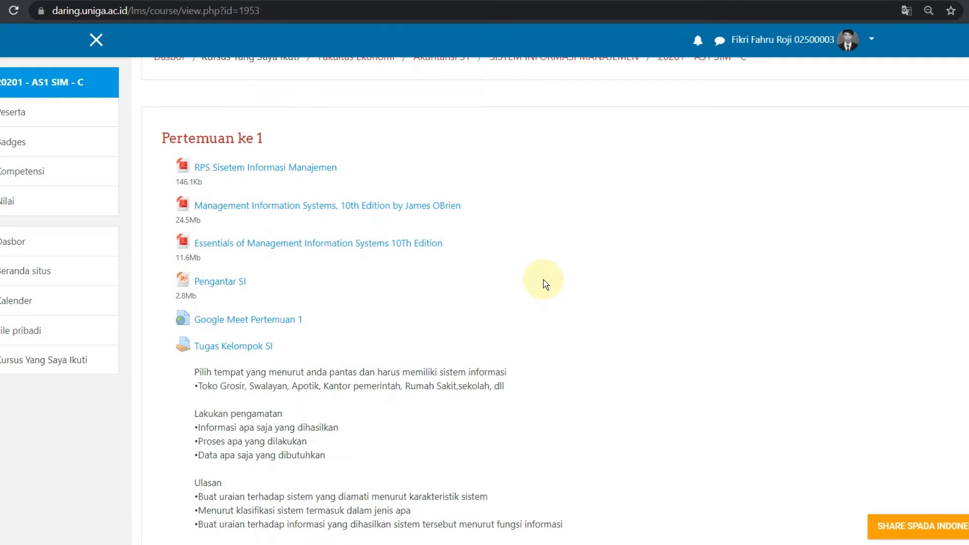
scroll(545, 284, up, 2)
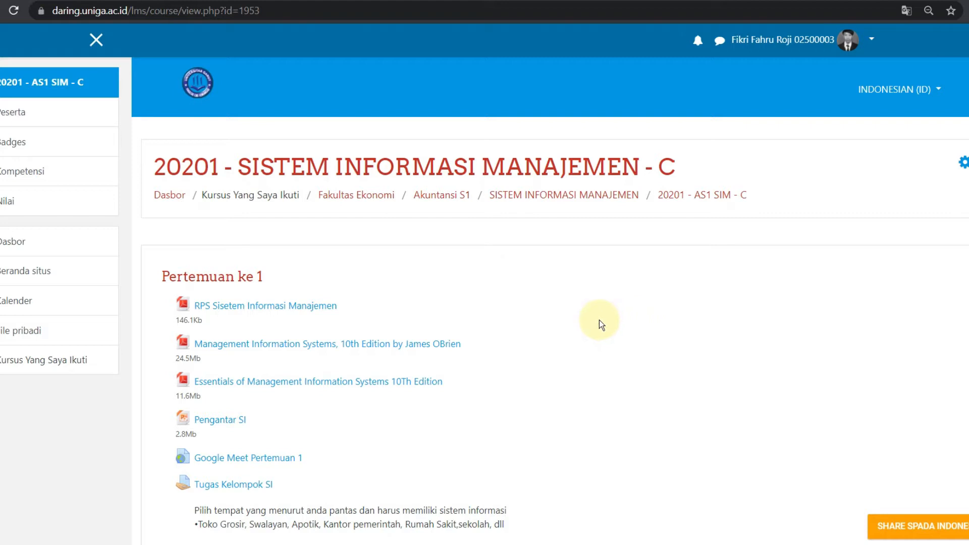
scroll(583, 309, down, 1)
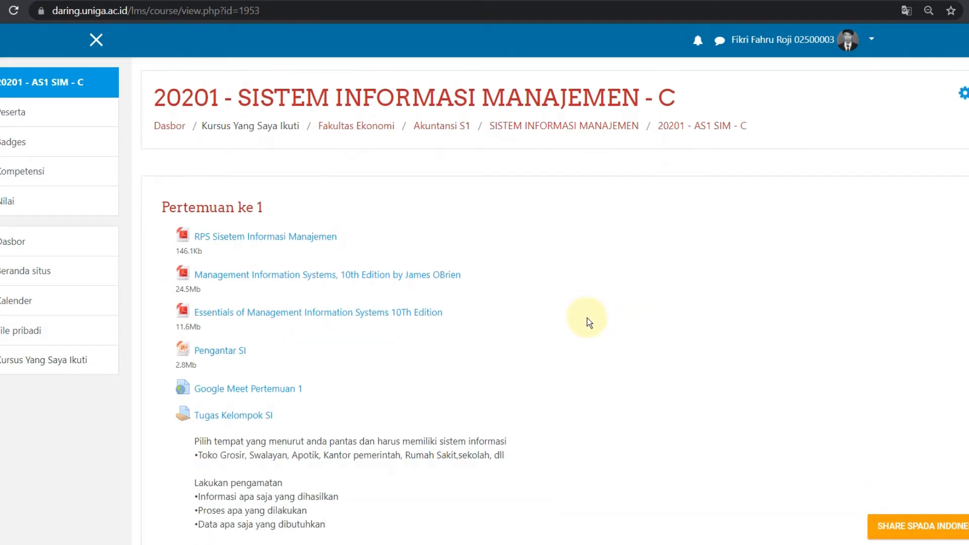
scroll(303, 220, down, 1)
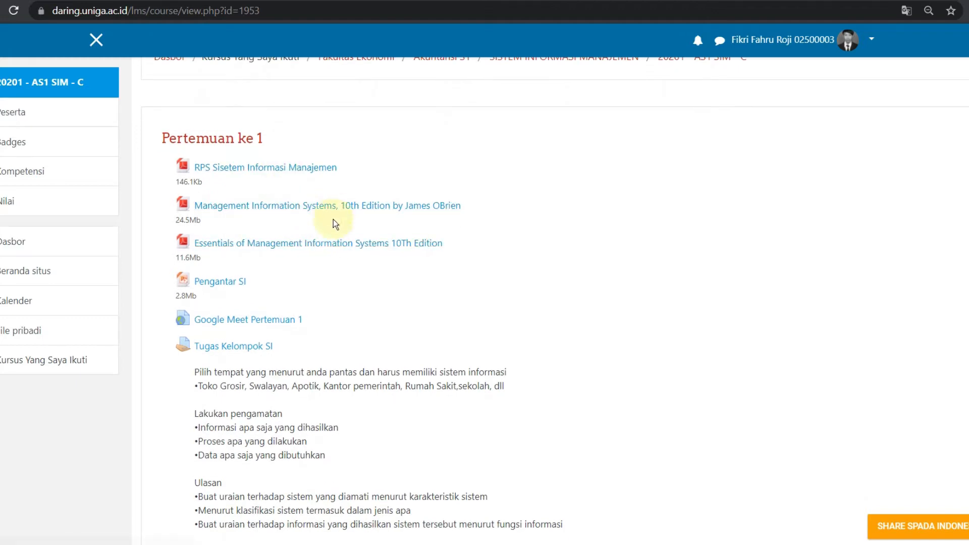
scroll(416, 285, down, 1)
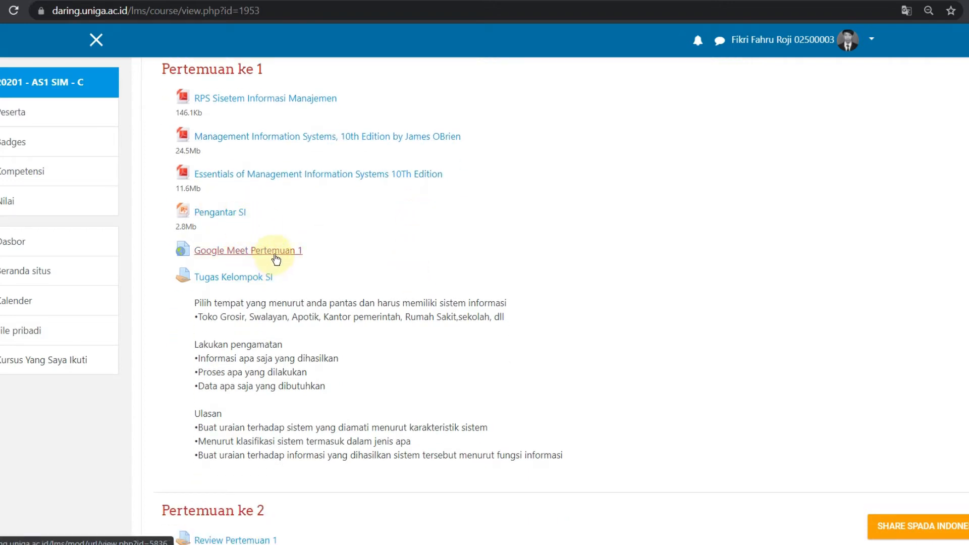
Review the materials, attendance items and assignments in the course's remaining meeting sections, from Pertemuan ke 2 onward
scroll(289, 279, down, 2)
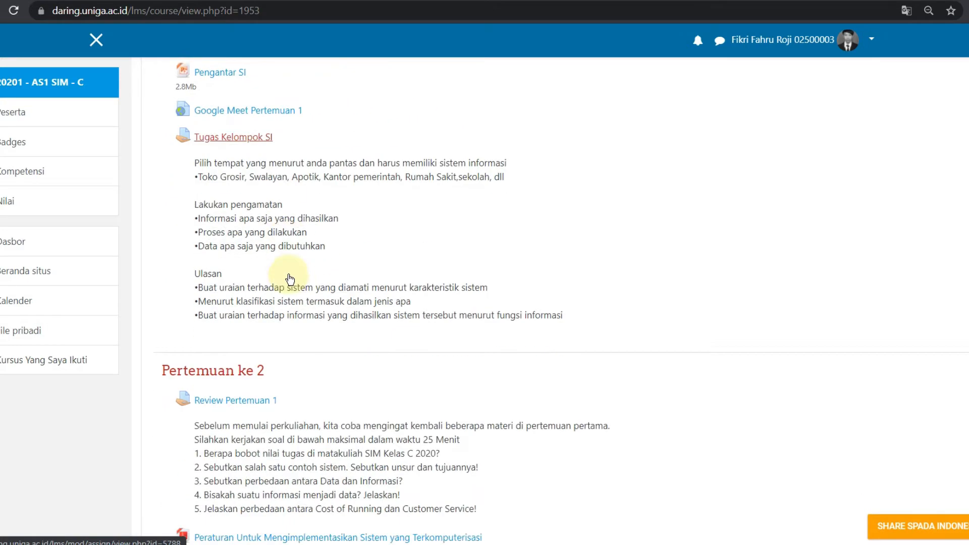
scroll(328, 263, down, 2)
scroll(283, 187, down, 1)
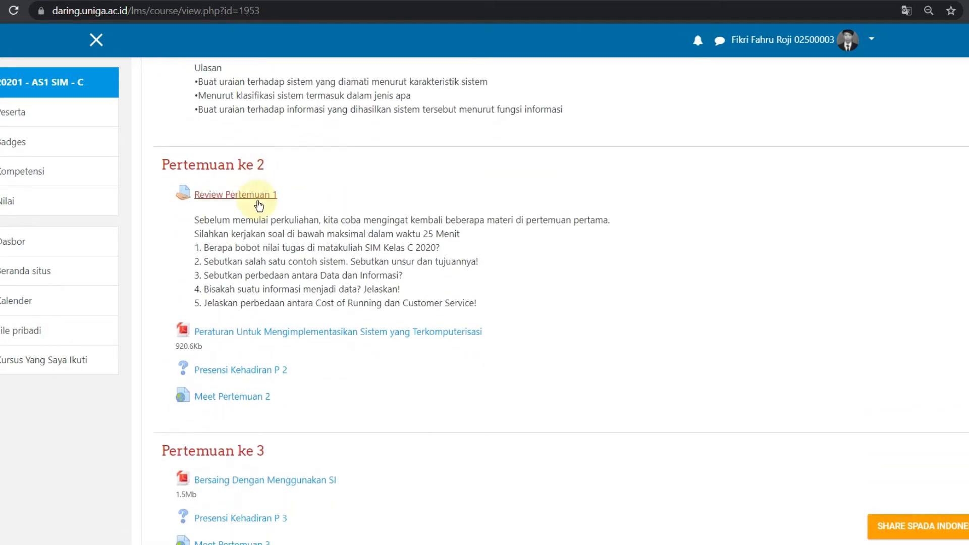
scroll(305, 303, down, 9)
scroll(306, 266, down, 14)
scroll(406, 334, up, 15)
scroll(406, 334, up, 5)
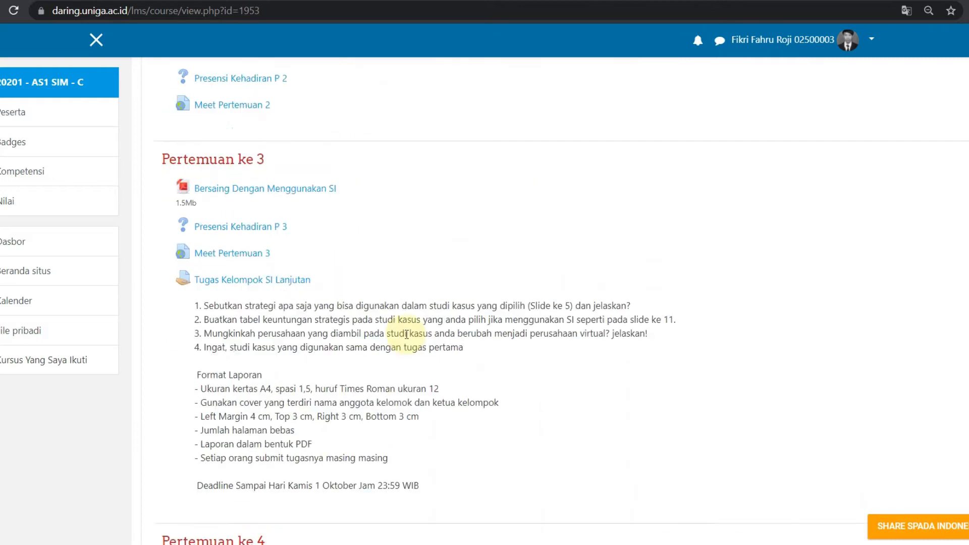
scroll(406, 334, up, 6)
scroll(406, 333, up, 8)
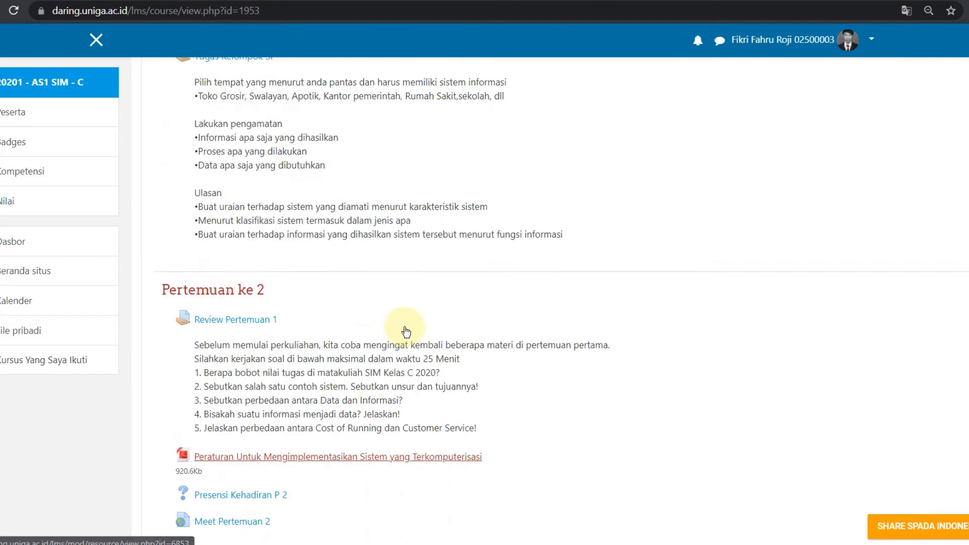
scroll(406, 333, up, 2)
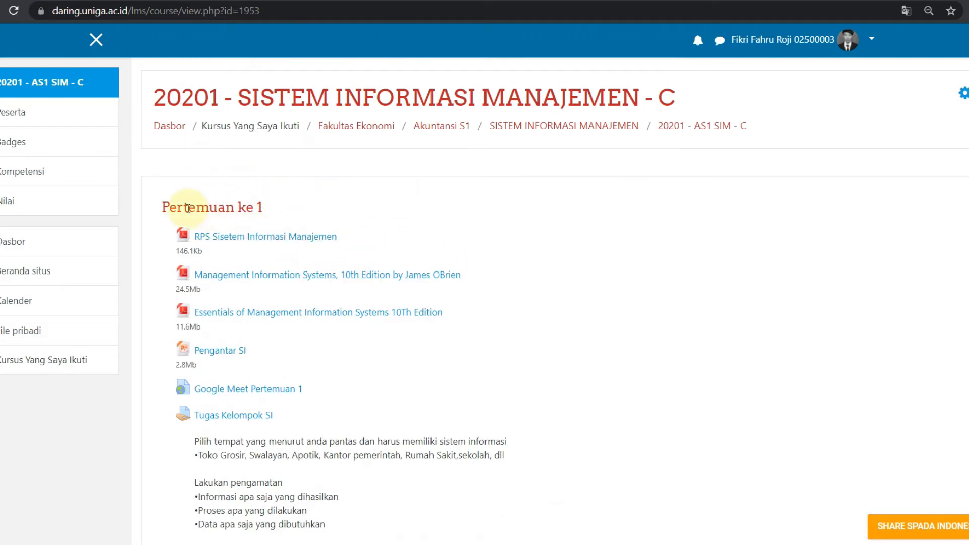
scroll(356, 284, down, 4)
scroll(355, 280, up, 5)
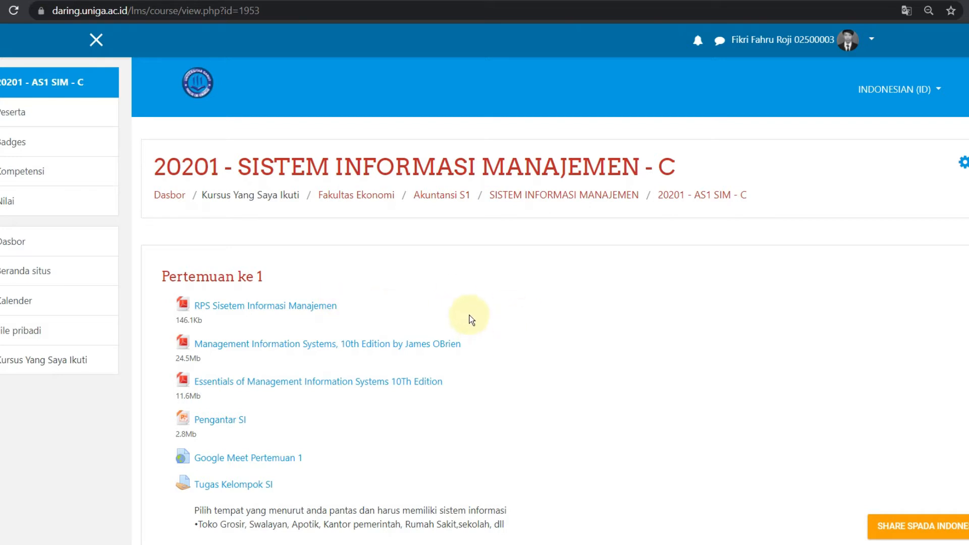
scroll(497, 318, down, 3)
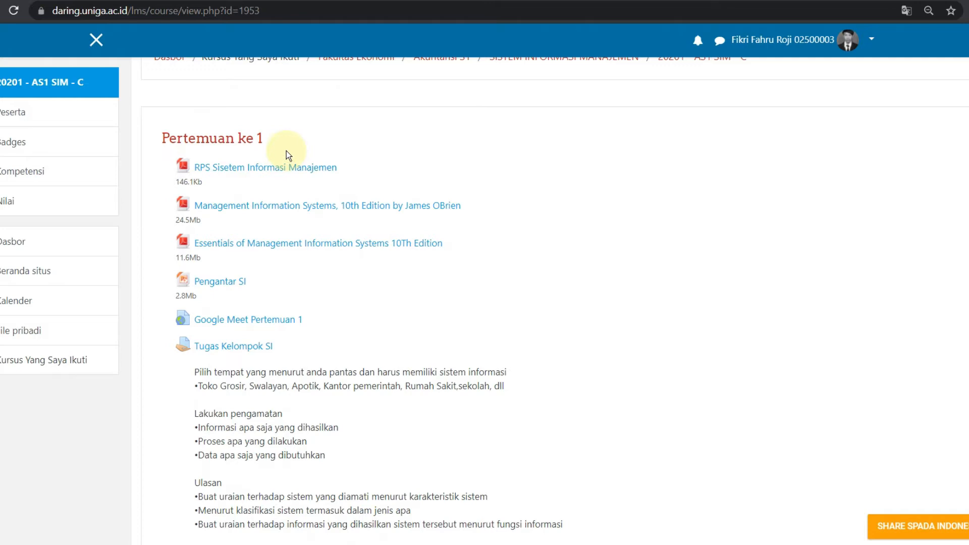
scroll(318, 293, down, 3)
scroll(325, 222, up, 3)
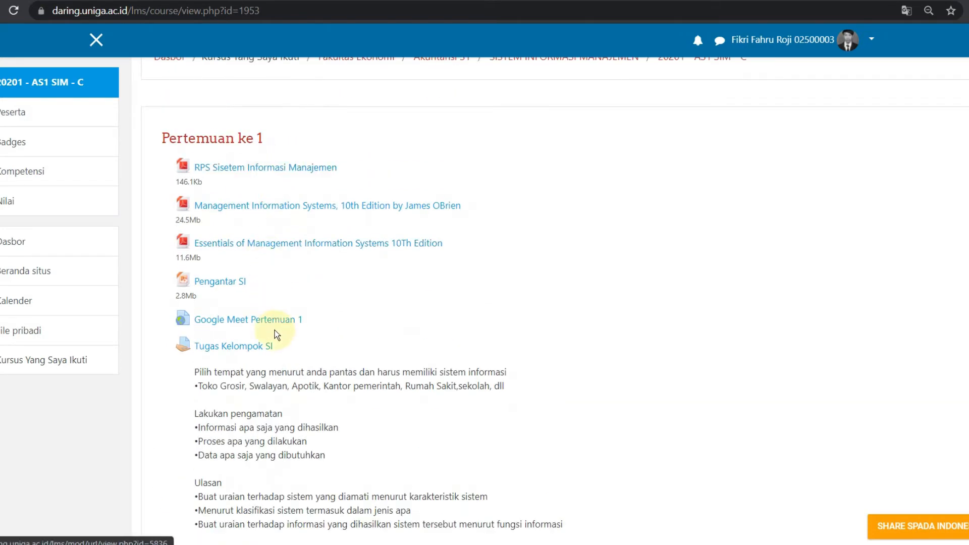
scroll(276, 331, down, 3)
scroll(356, 331, up, 3)
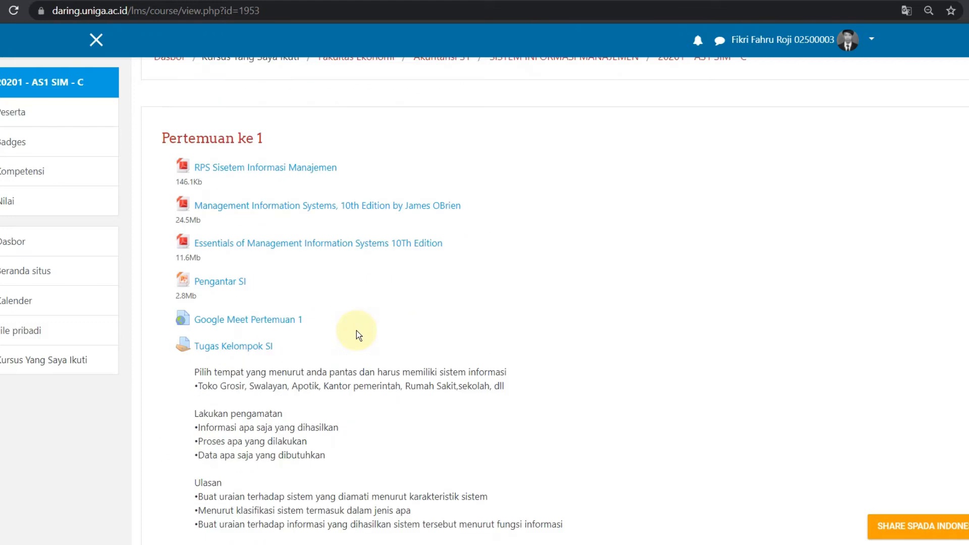
Turn on editing mode (Hidupkan Mode Ubah) for the Sistem Informasi Manajemen course
scroll(356, 331, up, 3)
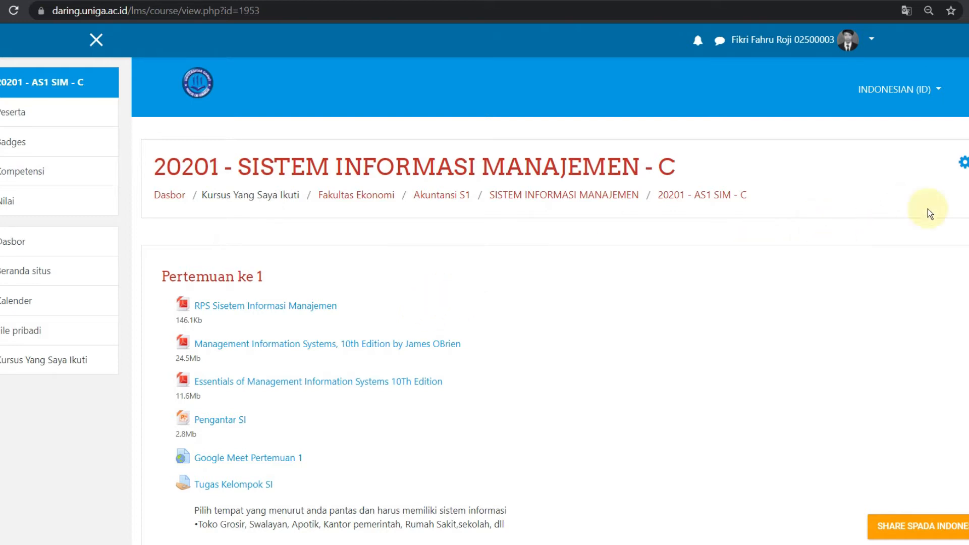
click(961, 170)
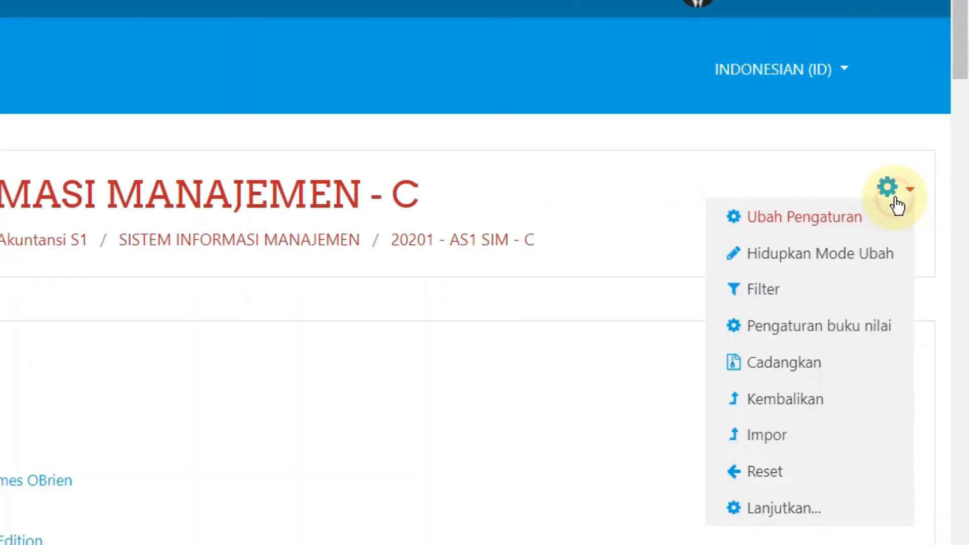
click(830, 261)
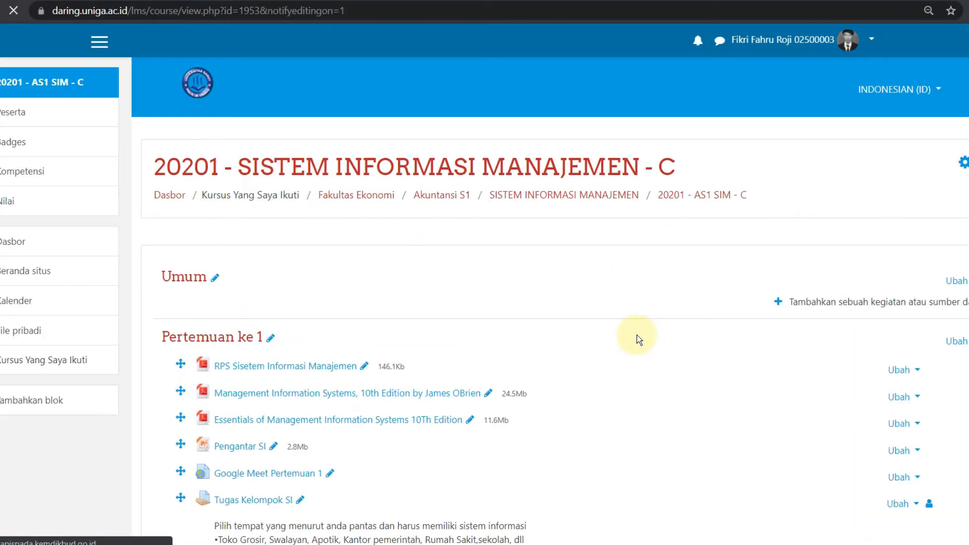
Rename the Pertemuan ke 1 section as "RPS & Buku Referensi"
scroll(398, 331, down, 1)
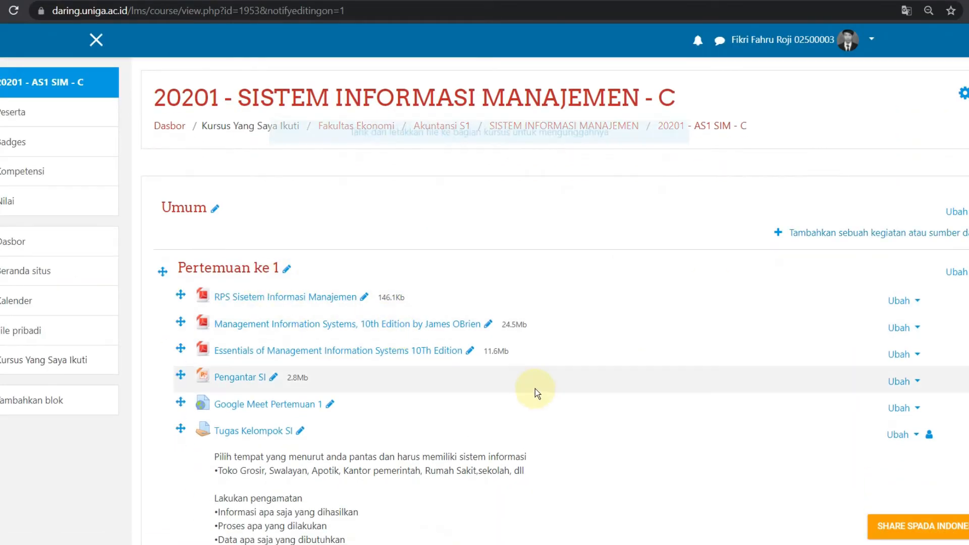
click(286, 272)
click(425, 271)
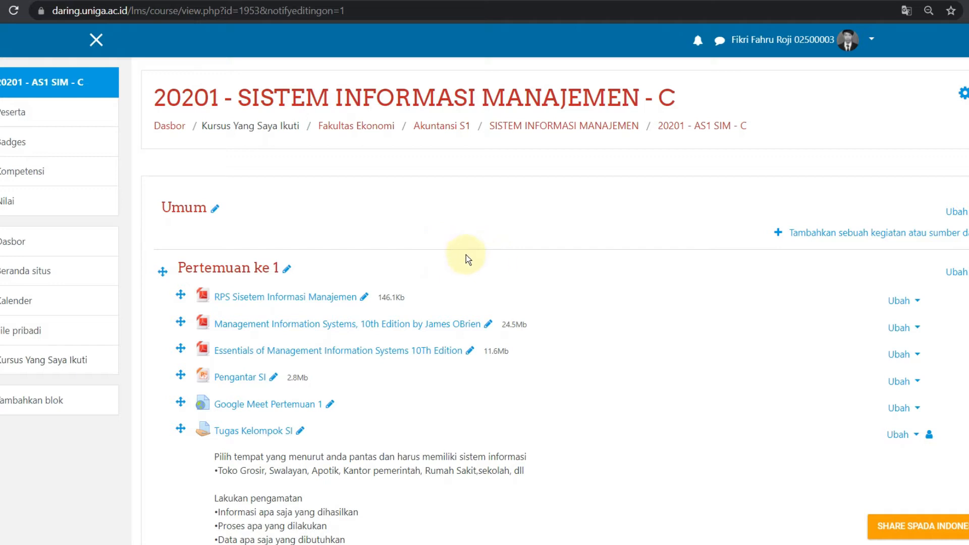
click(286, 271)
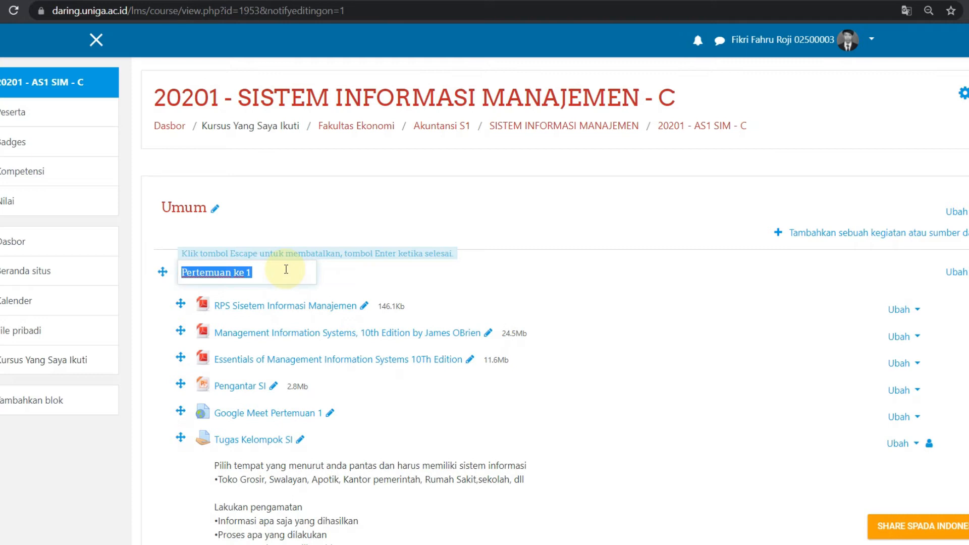
text(RPS)
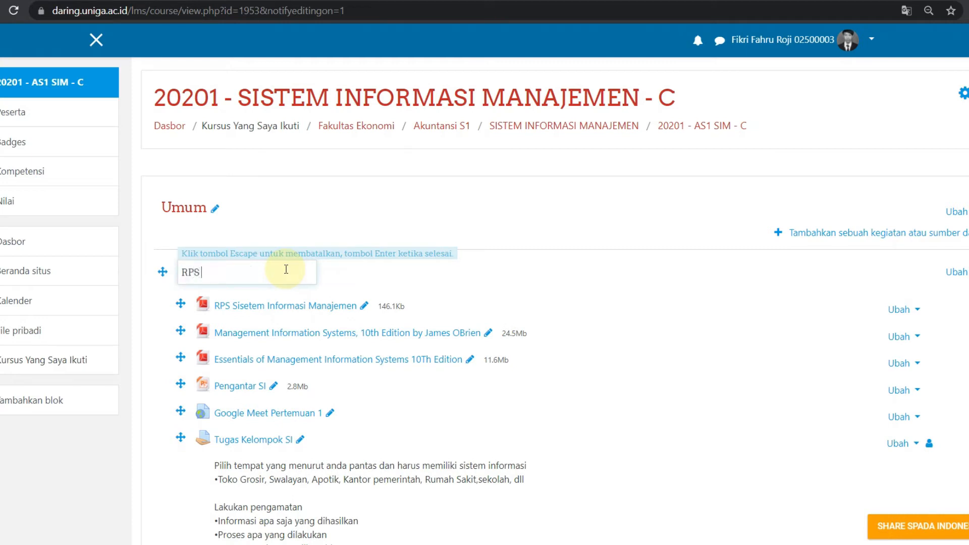
text( & Buku Referensi)
key(Return)
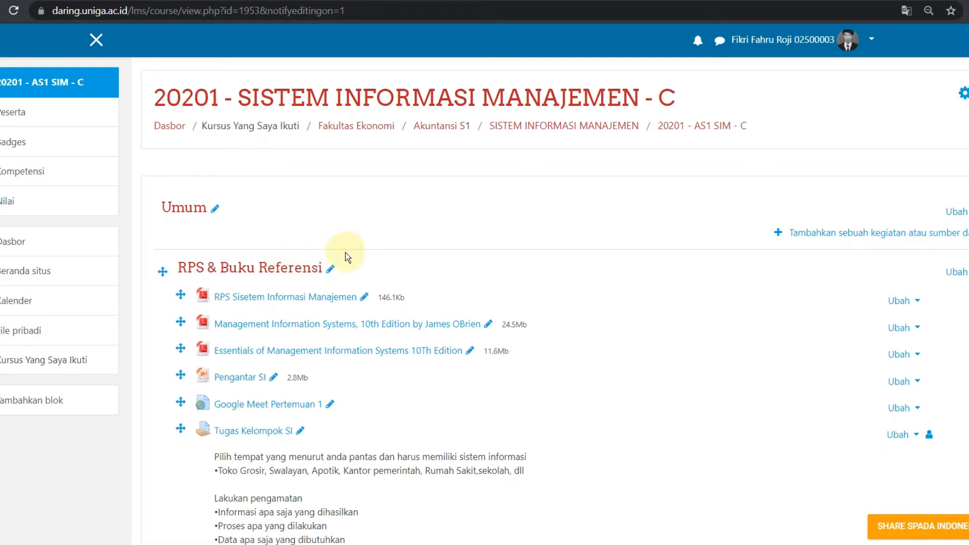
Rename the Pertemuan ke 2 section as "Materi"
scroll(243, 212, down, 1)
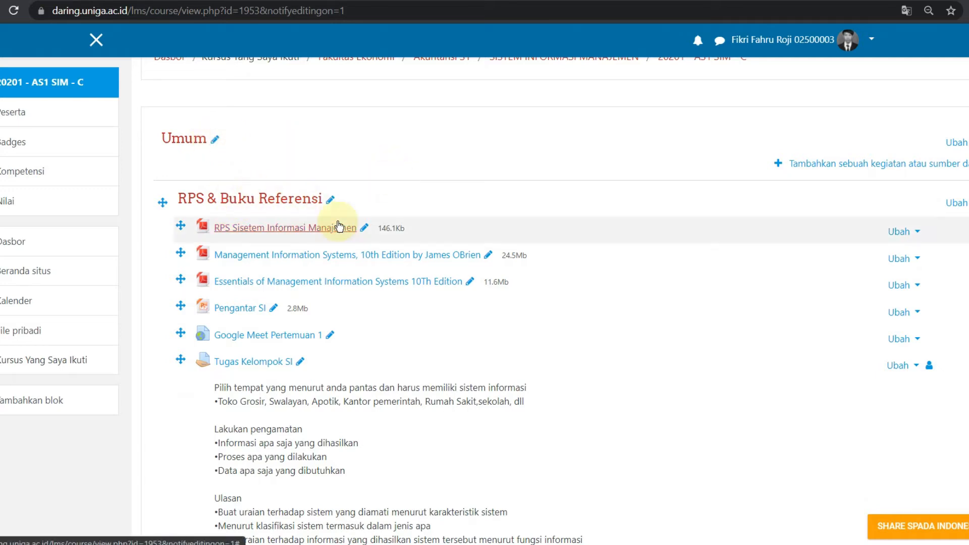
scroll(333, 235, down, 5)
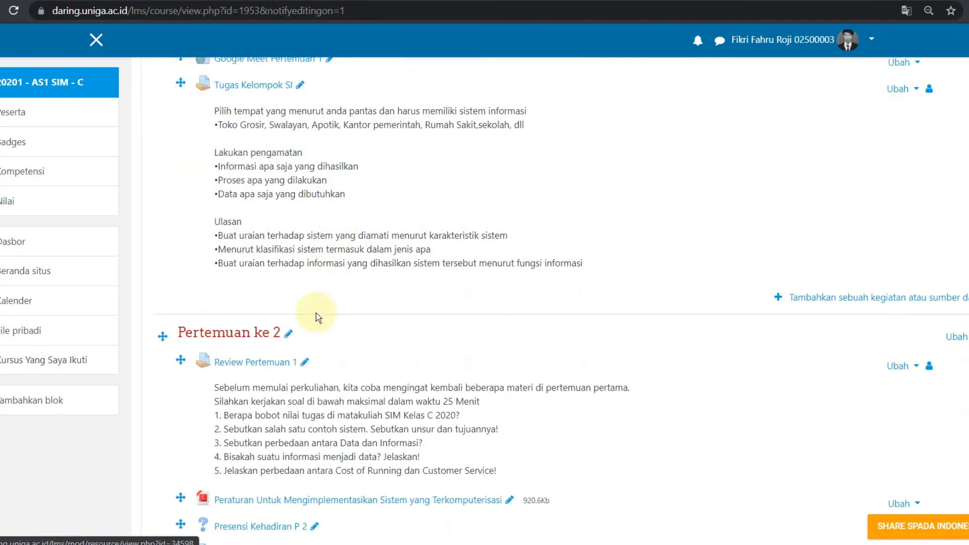
click(289, 334)
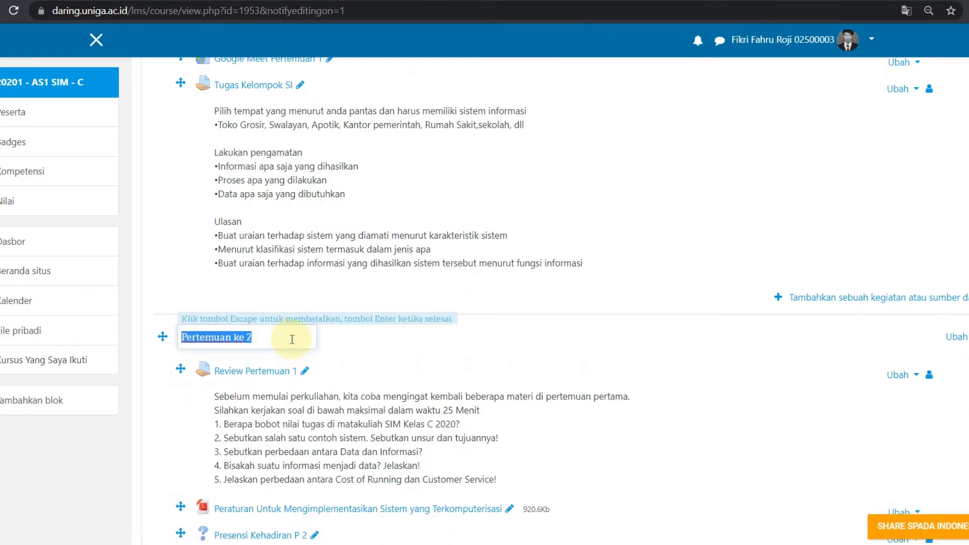
text(MA)
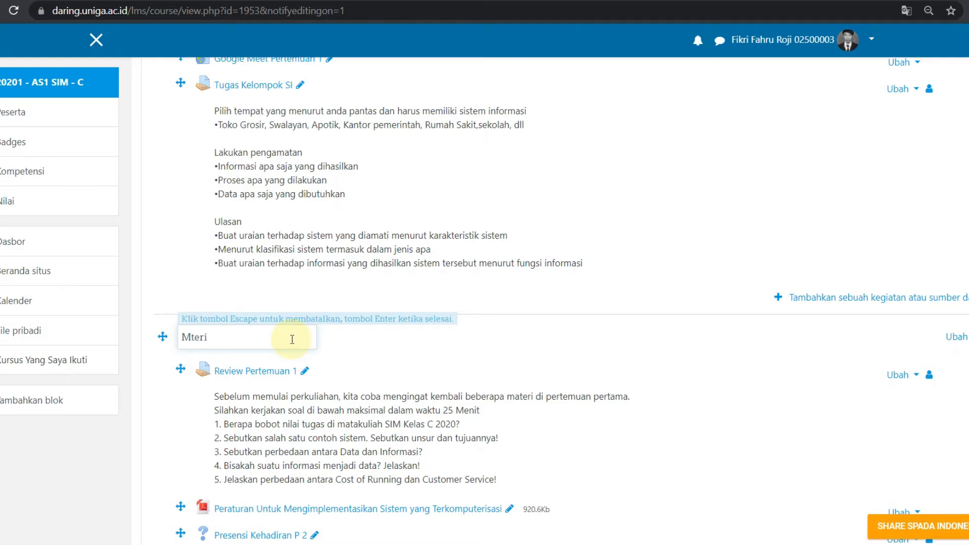
key(Return)
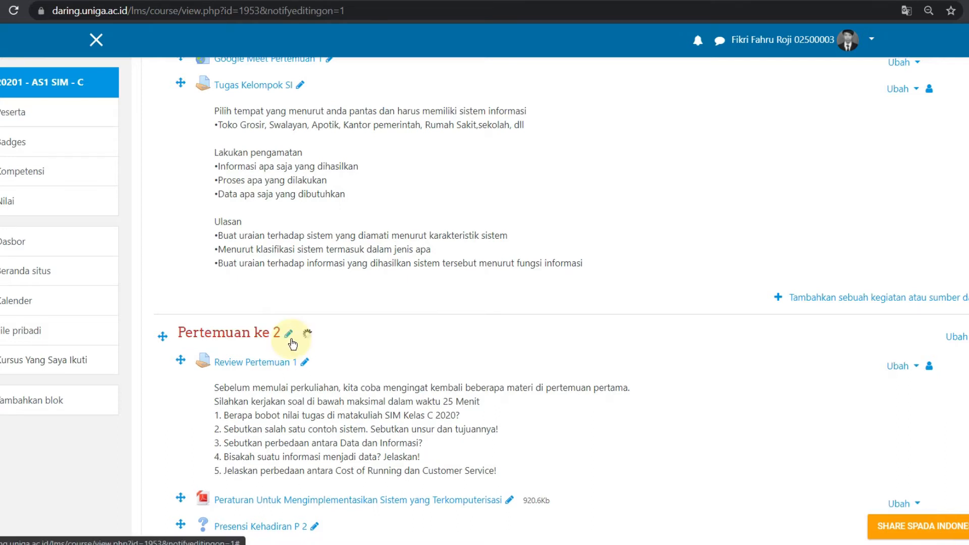
Rename the Pertemuan ke 3 section as "Tugas Harian"
scroll(292, 339, down, 5)
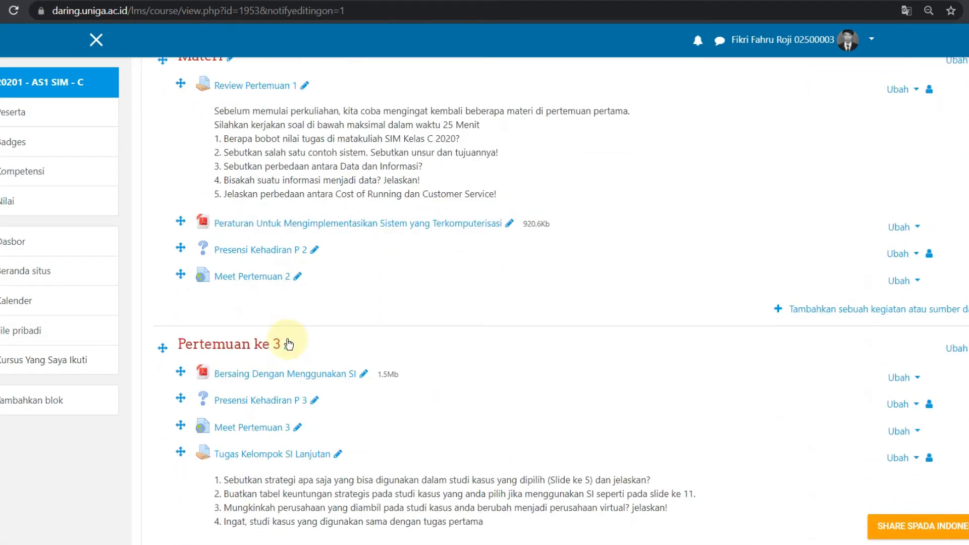
click(290, 348)
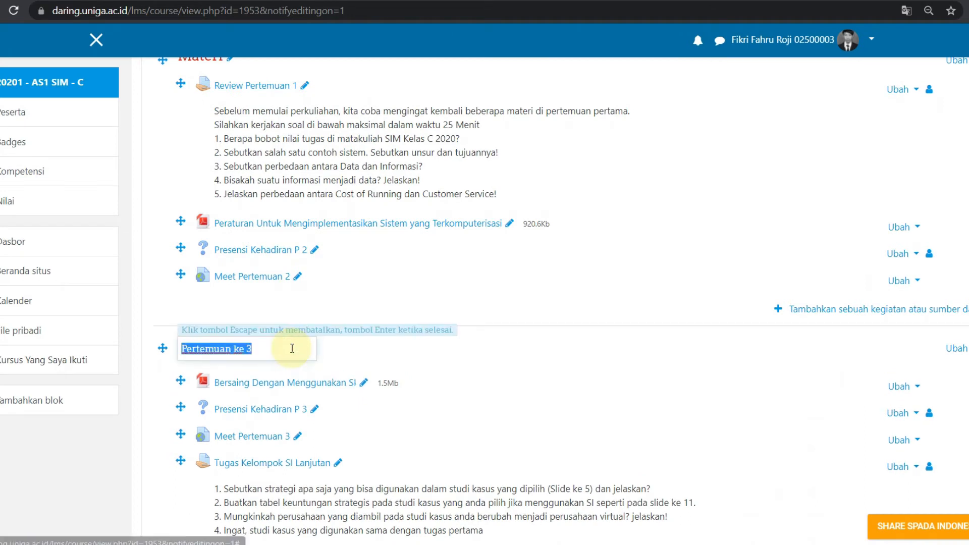
text(Tugas Harian)
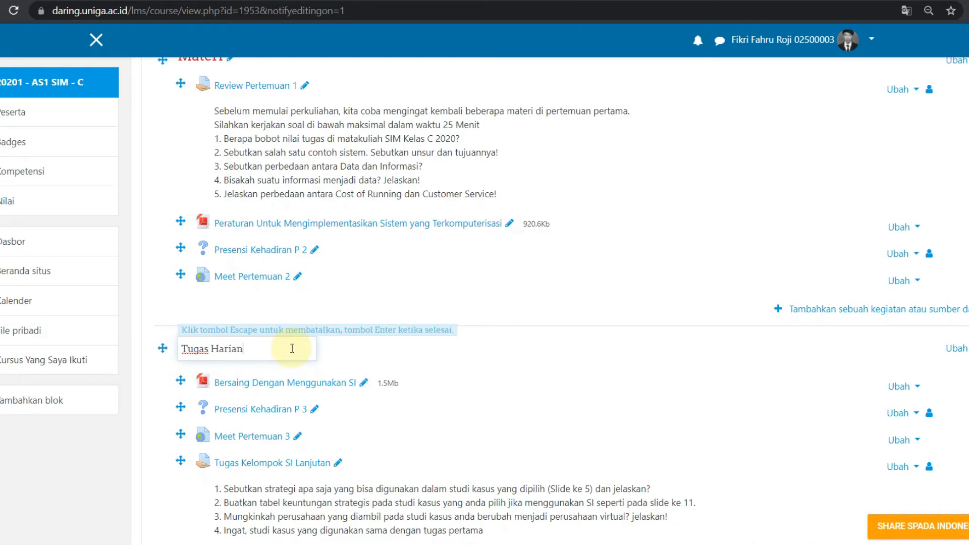
key(Return)
Rename the Pertemuan ke 4 section as "Presensi Kehadiran"
scroll(292, 348, down, 2)
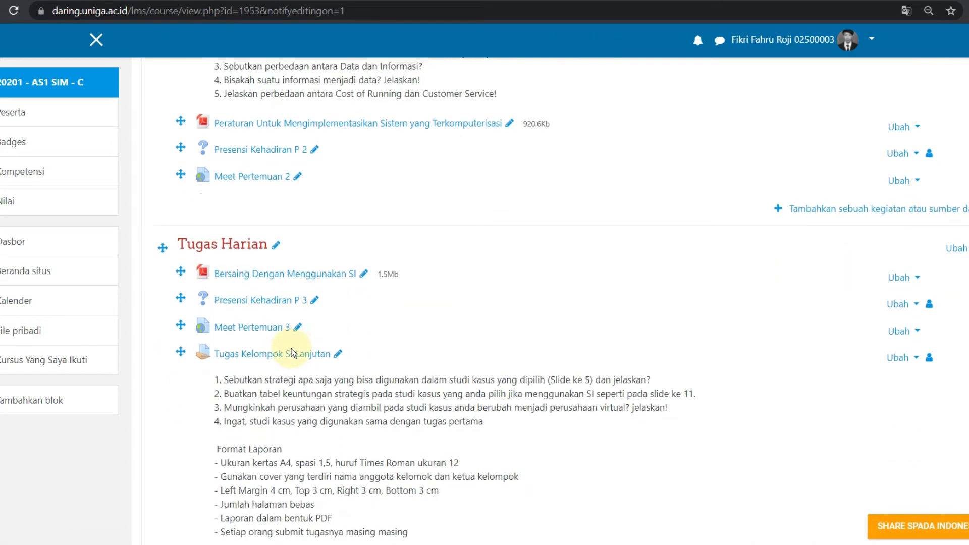
scroll(292, 348, down, 1)
scroll(321, 354, down, 4)
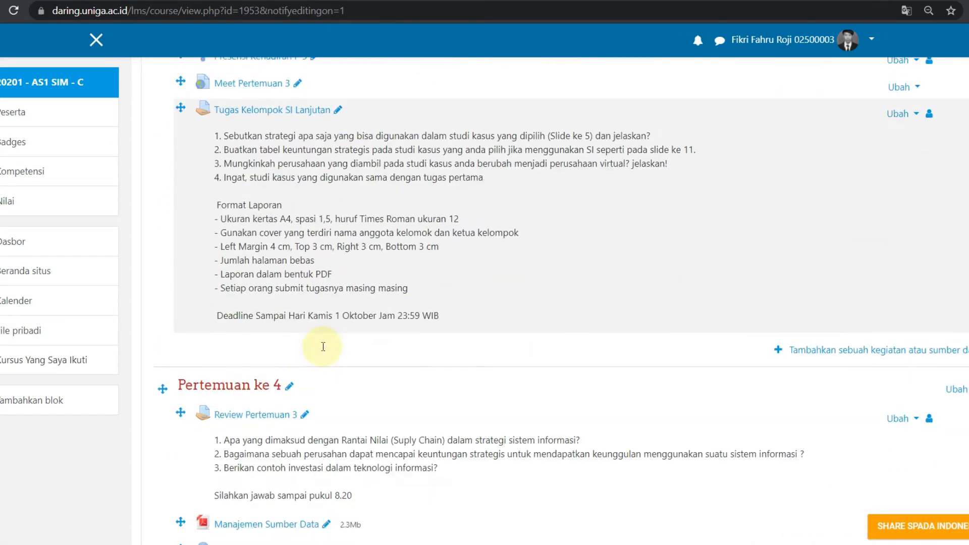
click(291, 386)
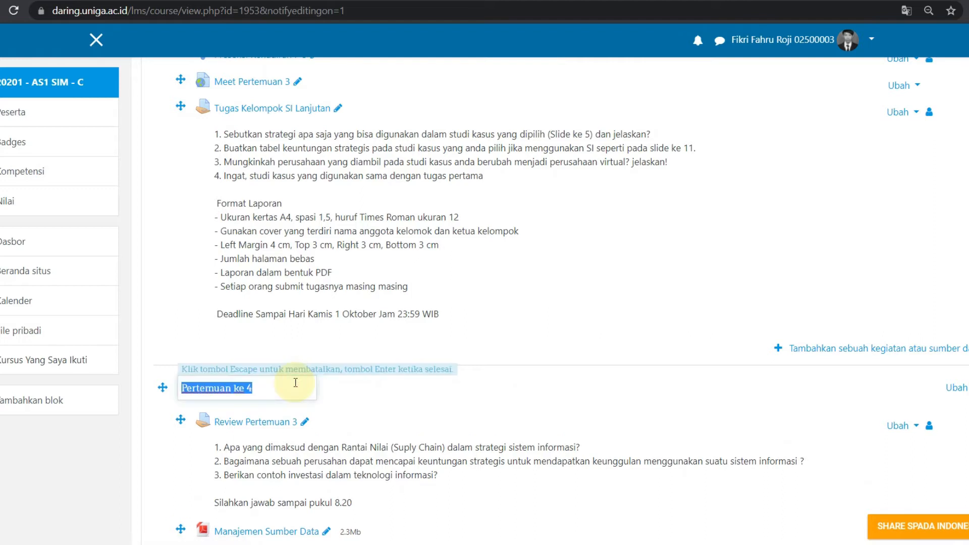
scroll(303, 303, up, 3)
scroll(353, 313, down, 3)
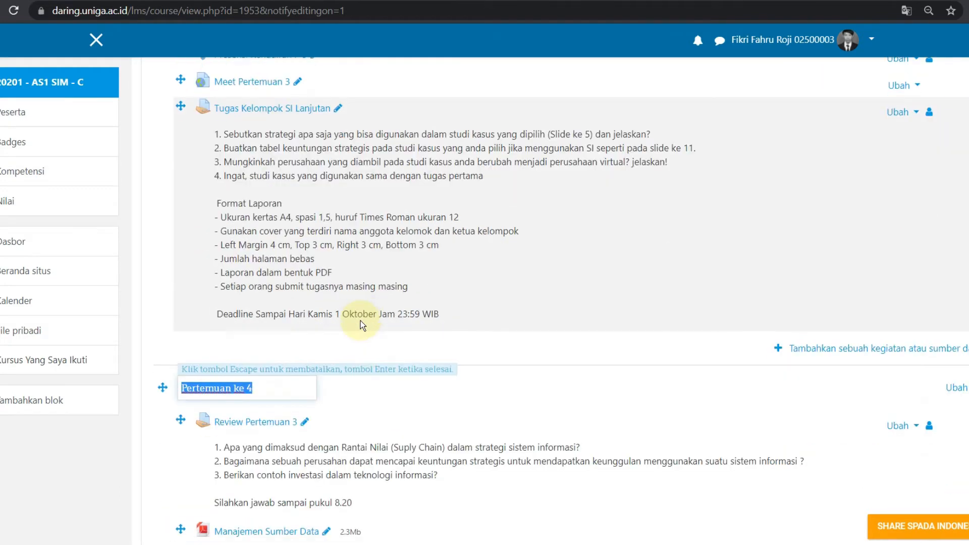
text(Presensi)
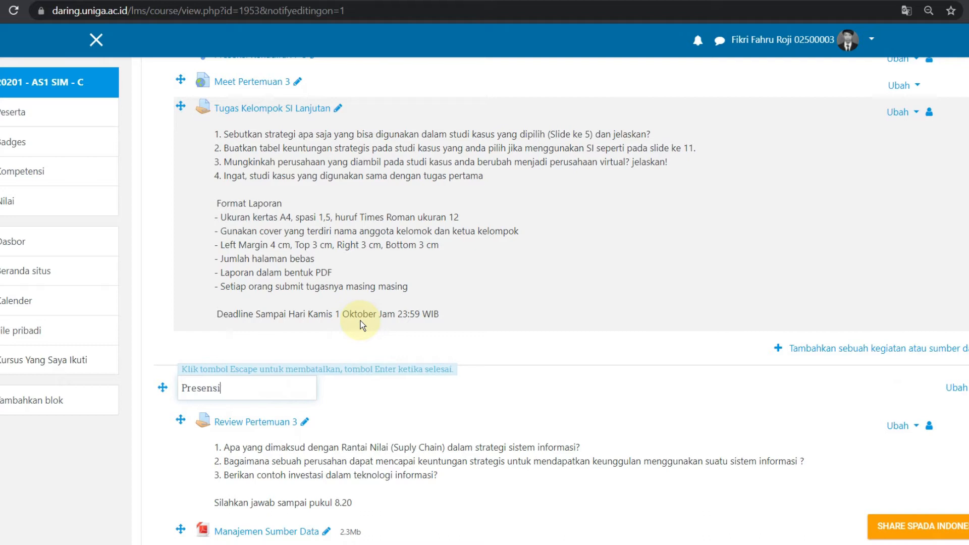
text( Kehadiran)
key(Return)
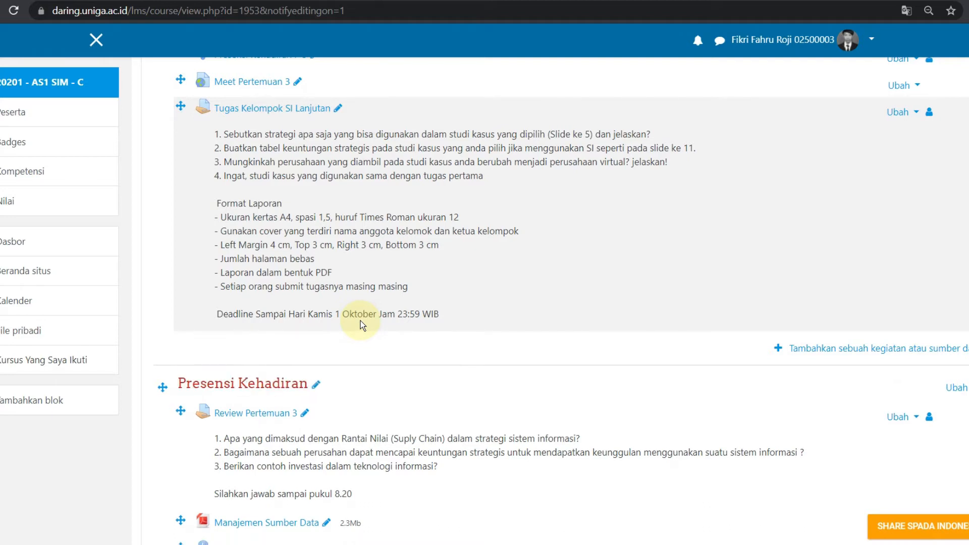
Rename the Pertemuan ke 5 section as "Tugas Personal & Kelompok"
scroll(360, 313, up, 4)
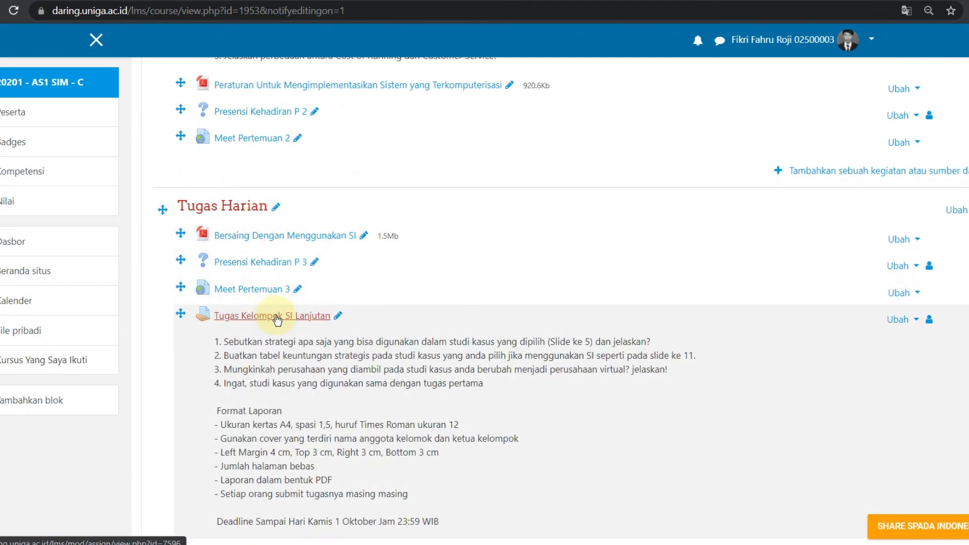
scroll(283, 251, up, 3)
scroll(288, 187, down, 4)
scroll(288, 212, down, 5)
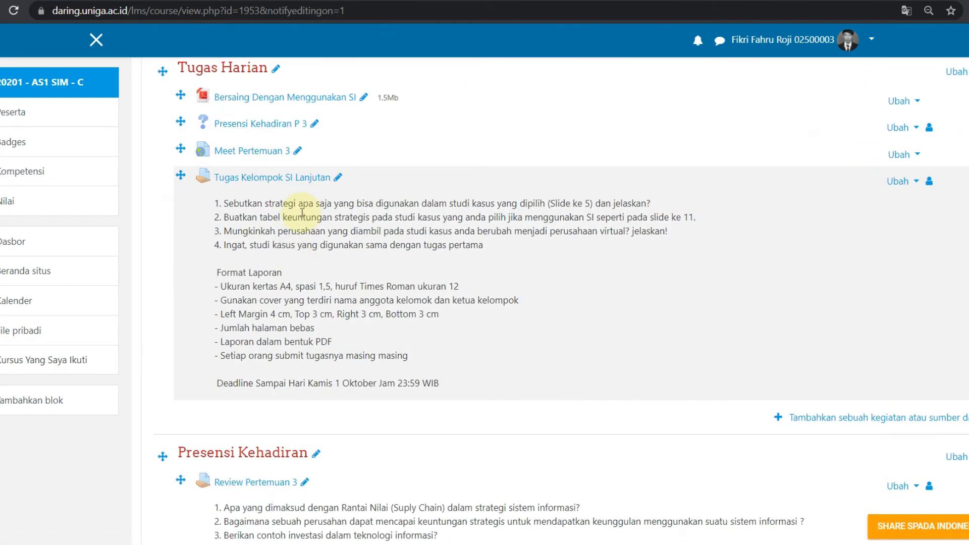
scroll(293, 318, down, 3)
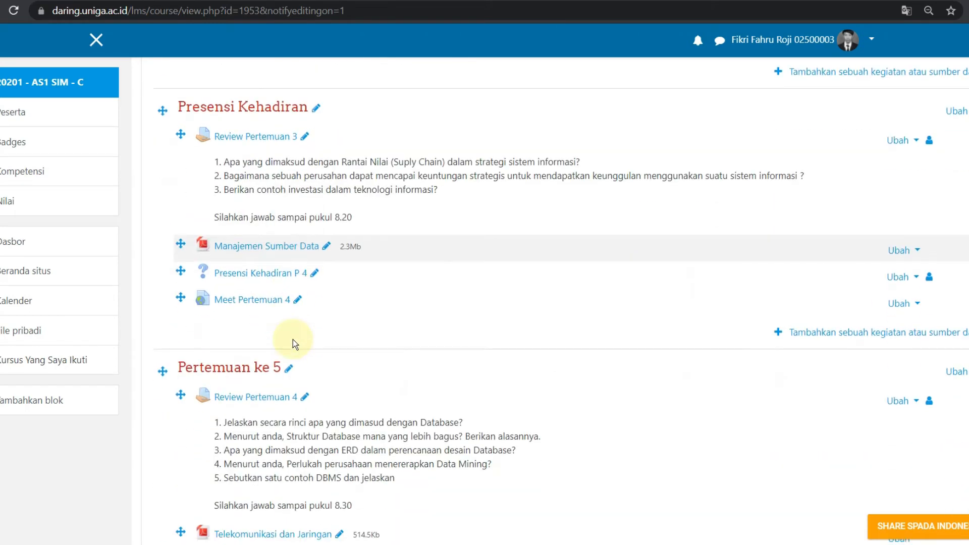
click(291, 369)
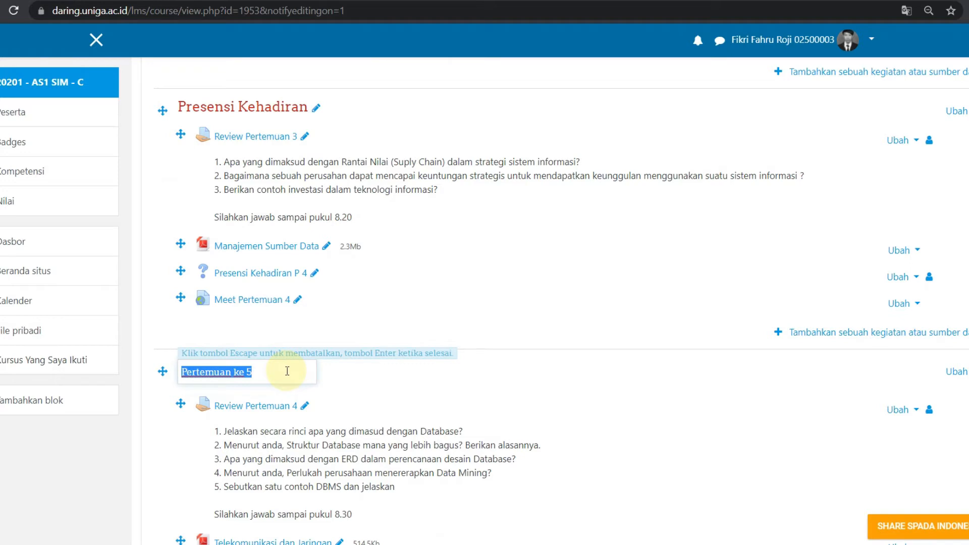
key(BackSpace)
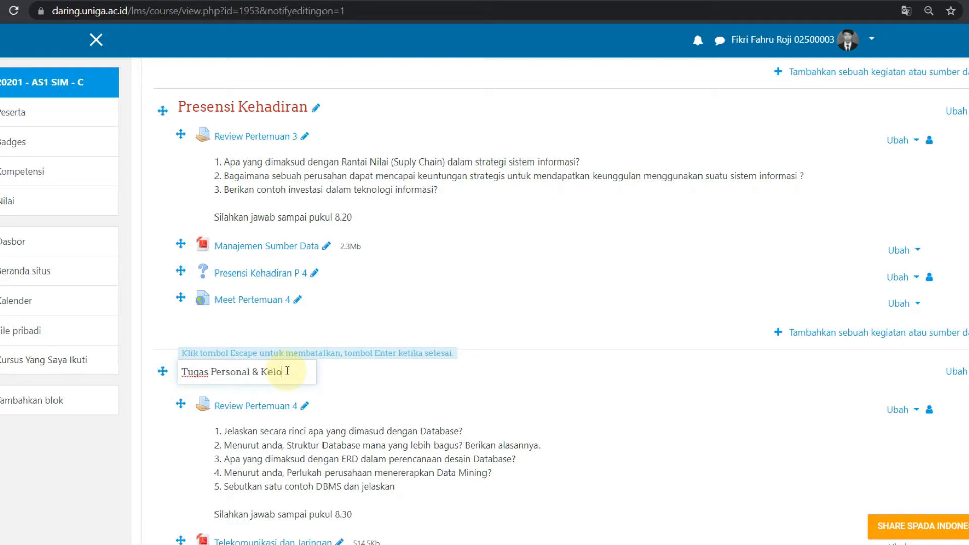
key(Return)
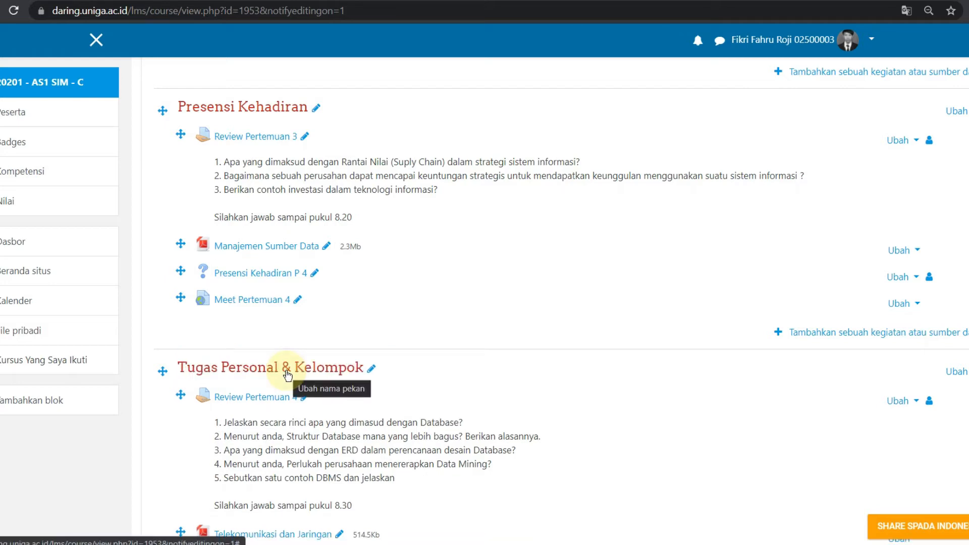
Move the Pengantar SI file from the RPS & Buku Referensi section to the start of the Materi section, above Review Pertemuan 1
scroll(249, 377, up, 1)
scroll(250, 378, up, 15)
scroll(254, 324, up, 10)
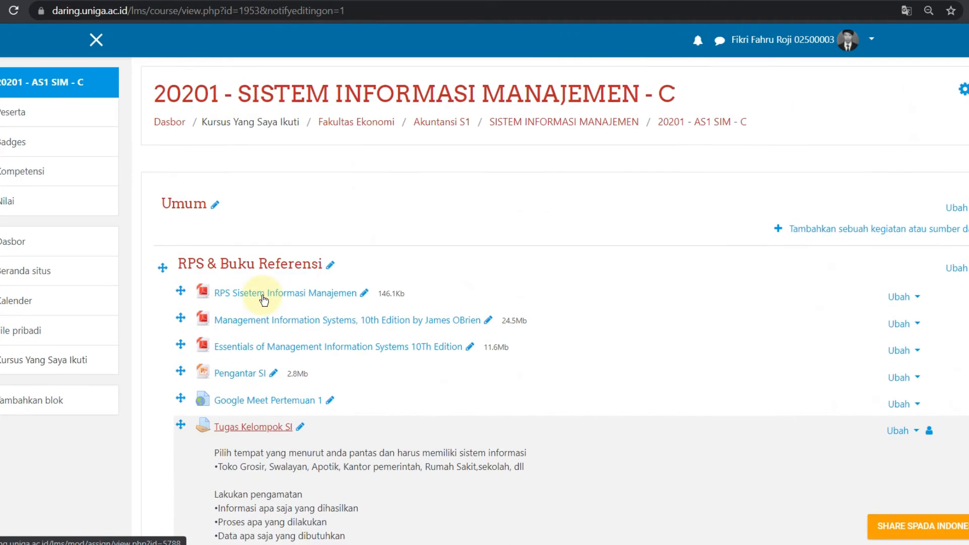
scroll(274, 272, down, 3)
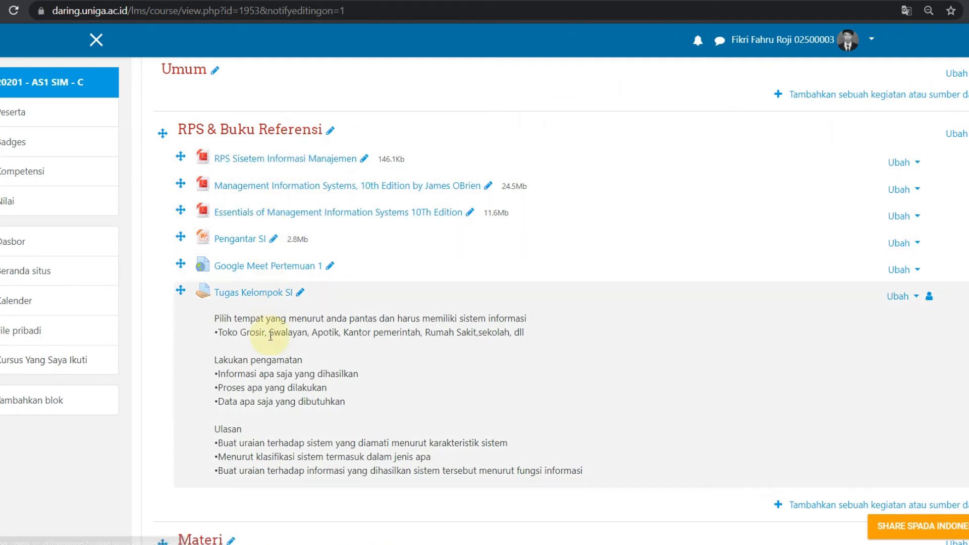
scroll(271, 333, down, 4)
scroll(270, 337, up, 4)
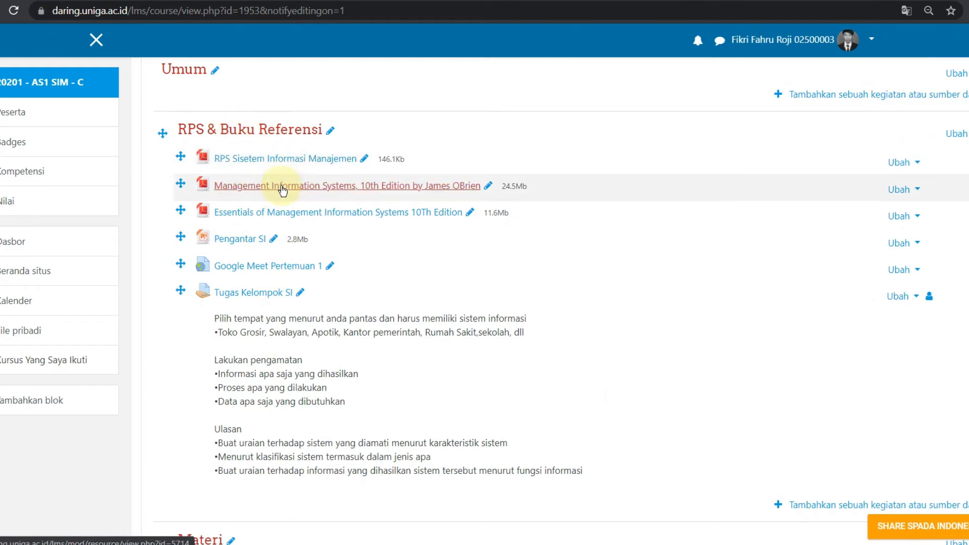
scroll(283, 190, down, 1)
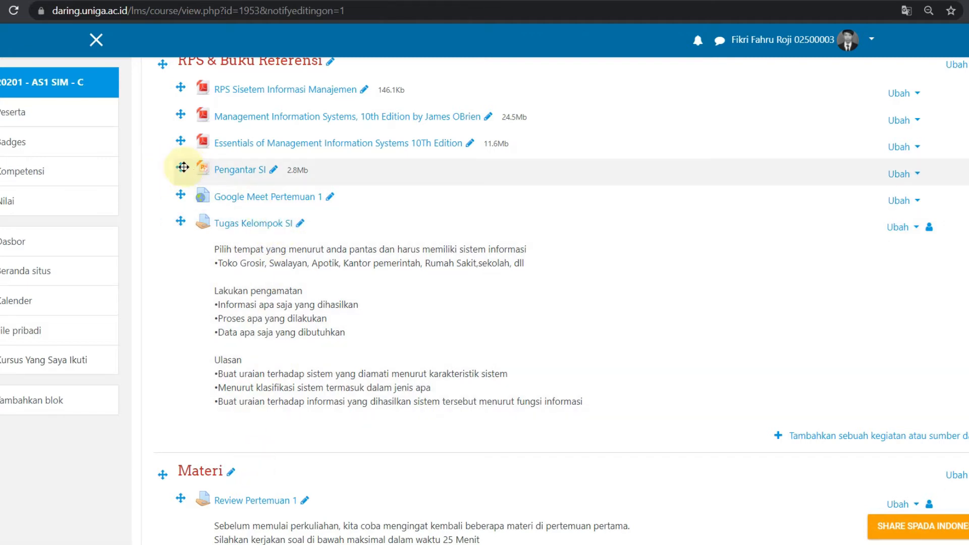
drag(183, 167, 190, 464)
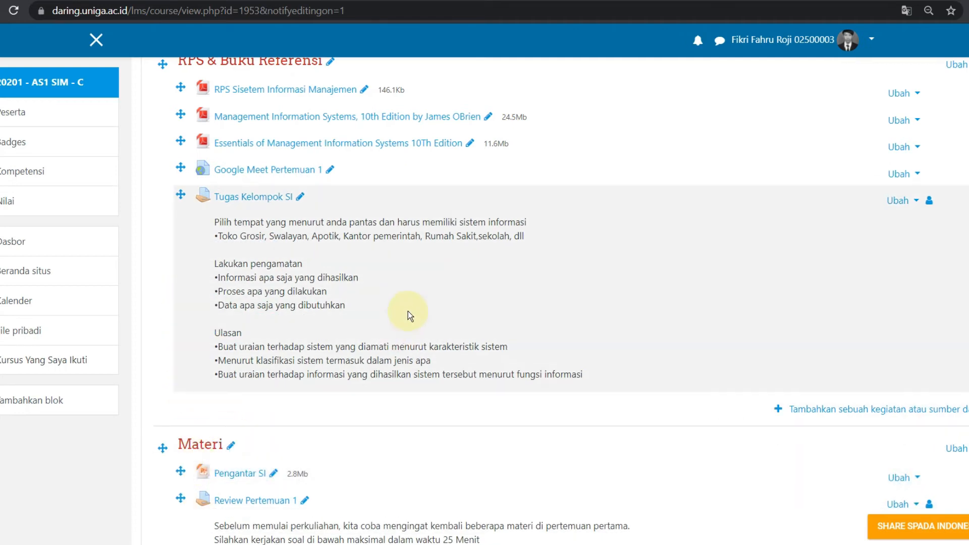
Rename the Pertemuan ke 6 section as "Meet"
scroll(408, 311, down, 1)
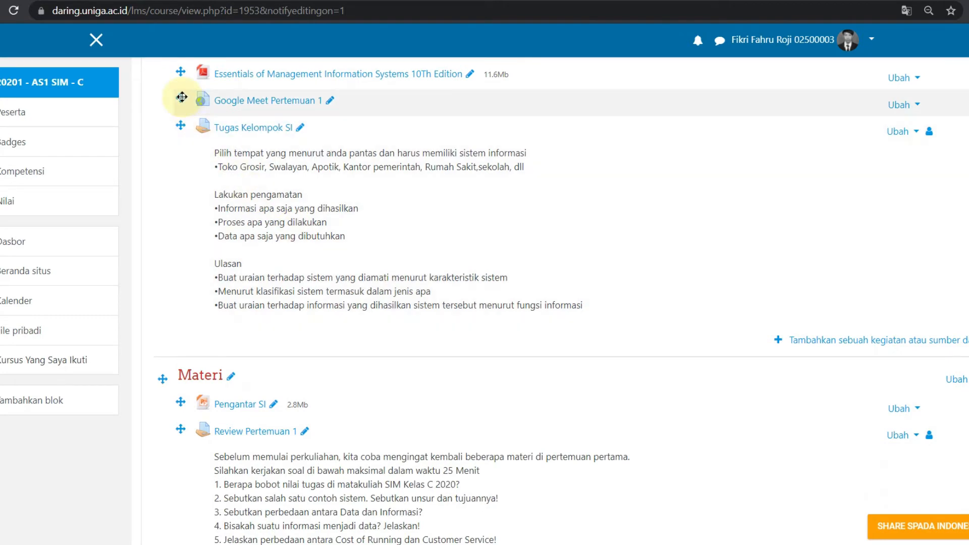
scroll(277, 277, down, 10)
scroll(277, 277, down, 9)
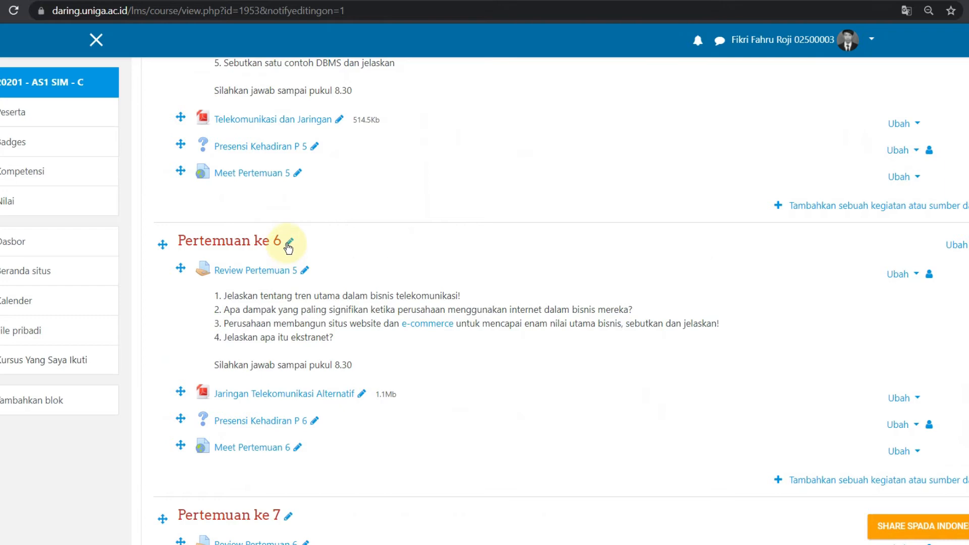
click(289, 242)
key(BackSpace)
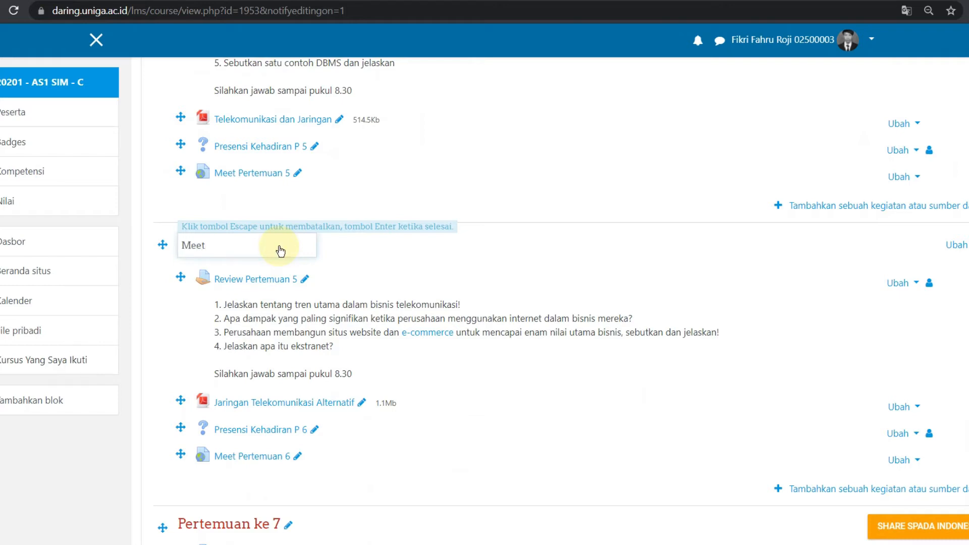
text(Meet)
key(Return)
Move the Google Meet Pertemuan 1 link from the RPS & Buku Referensi section to the Meet section
scroll(280, 250, up, 15)
scroll(279, 246, up, 9)
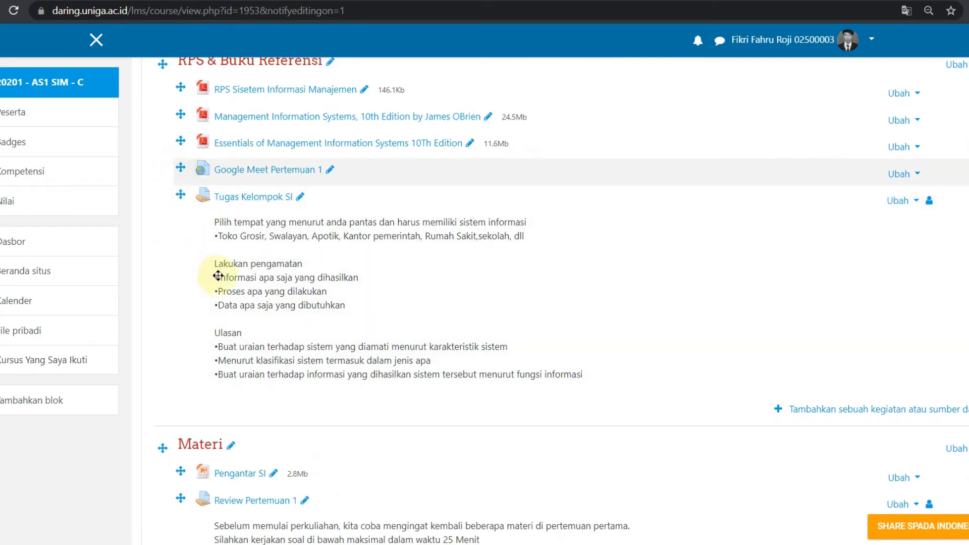
drag(218, 276, 192, 347)
scroll(218, 280, down, 12)
scroll(218, 280, down, 7)
scroll(217, 279, down, 4)
scroll(247, 349, up, 7)
scroll(247, 349, up, 10)
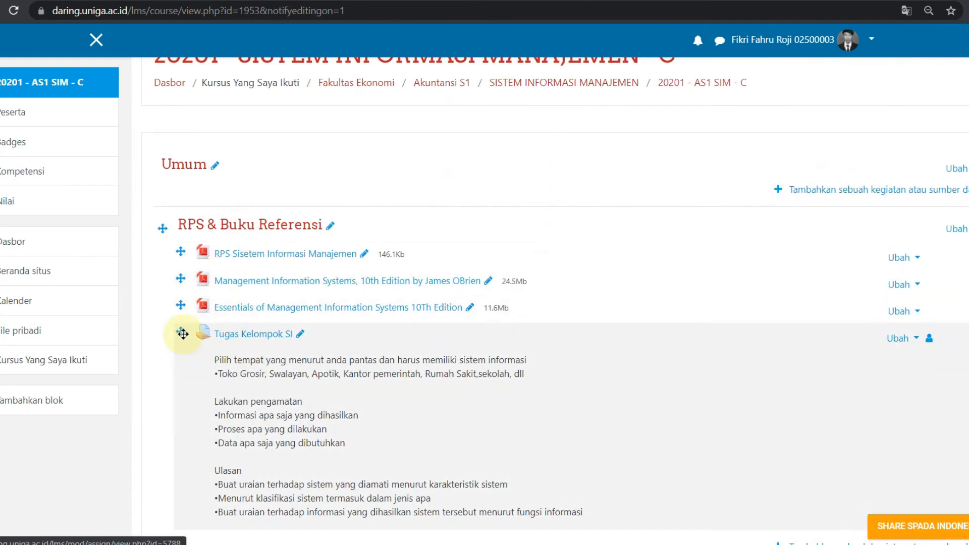
Move the Tugas Kelompok SI assignment from the RPS & Buku Referensi section to the Tugas Personal & Kelompok section
drag(181, 332, 210, 431)
scroll(201, 389, down, 10)
scroll(202, 362, down, 8)
scroll(202, 364, down, 4)
scroll(210, 465, down, 4)
scroll(320, 310, up, 10)
scroll(320, 309, up, 10)
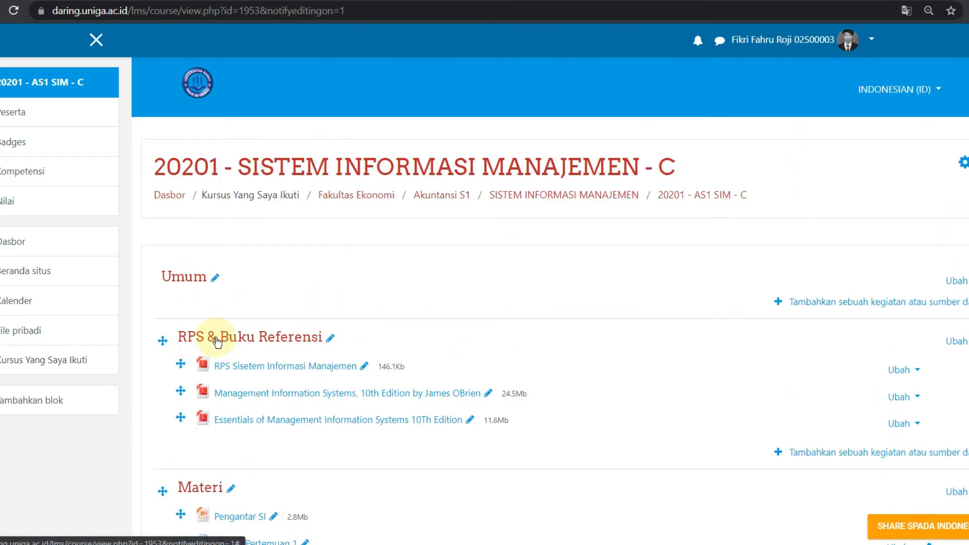
Move the Review Pertemuan 1 assignment from the Materi section to the Tugas Harian section
scroll(244, 324, down, 3)
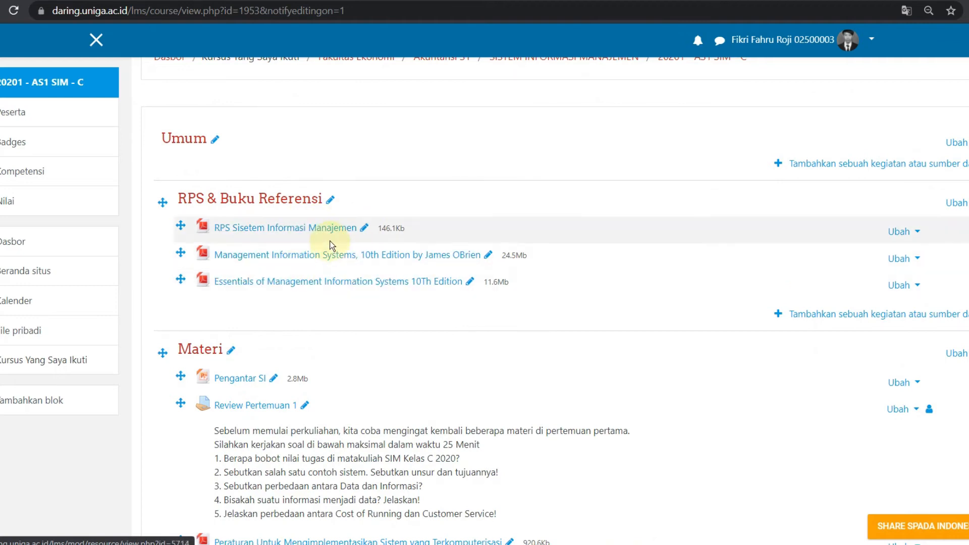
scroll(330, 243, down, 5)
scroll(187, 203, up, 1)
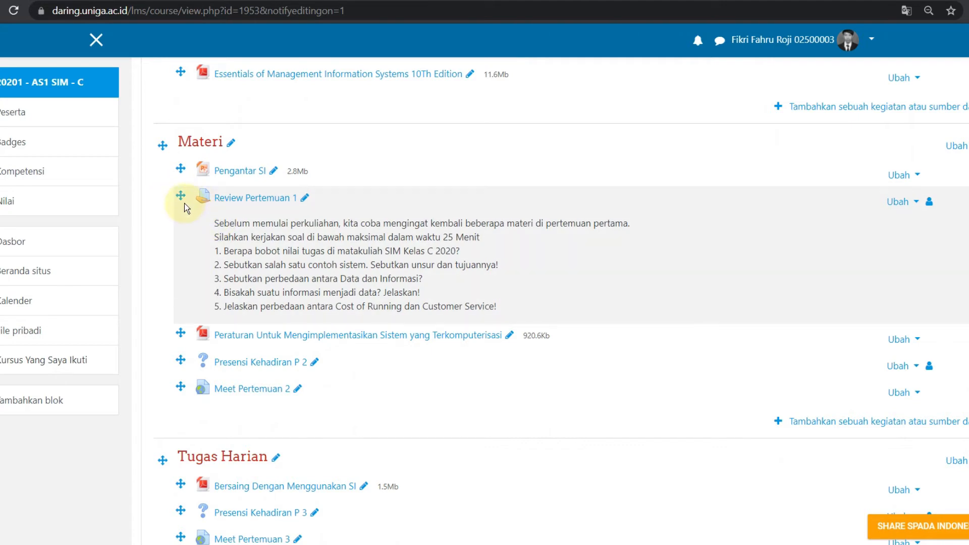
drag(182, 197, 198, 267)
scroll(198, 246, down, 4)
scroll(290, 233, up, 4)
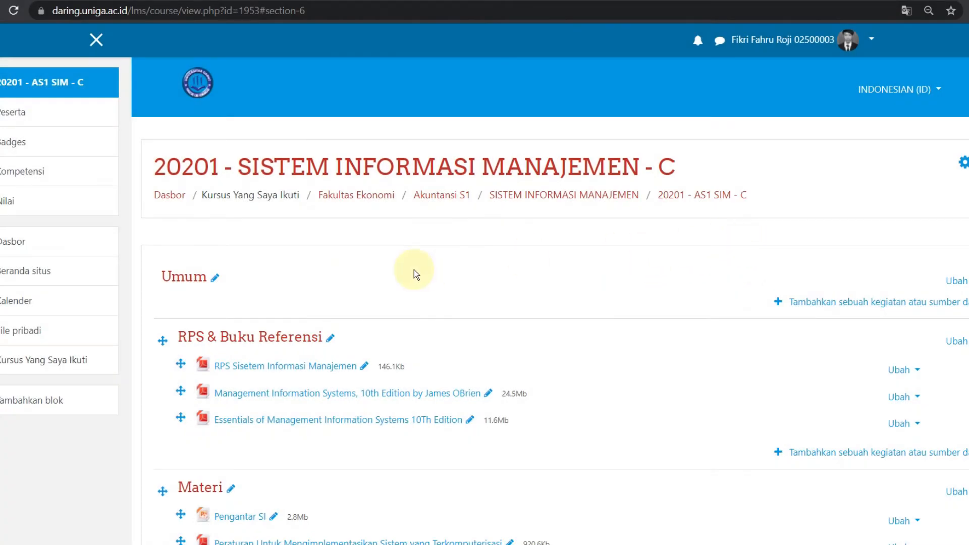
Review the items grouped under the RPS & Buku Referensi and Materi sections of the course
scroll(443, 241, down, 1)
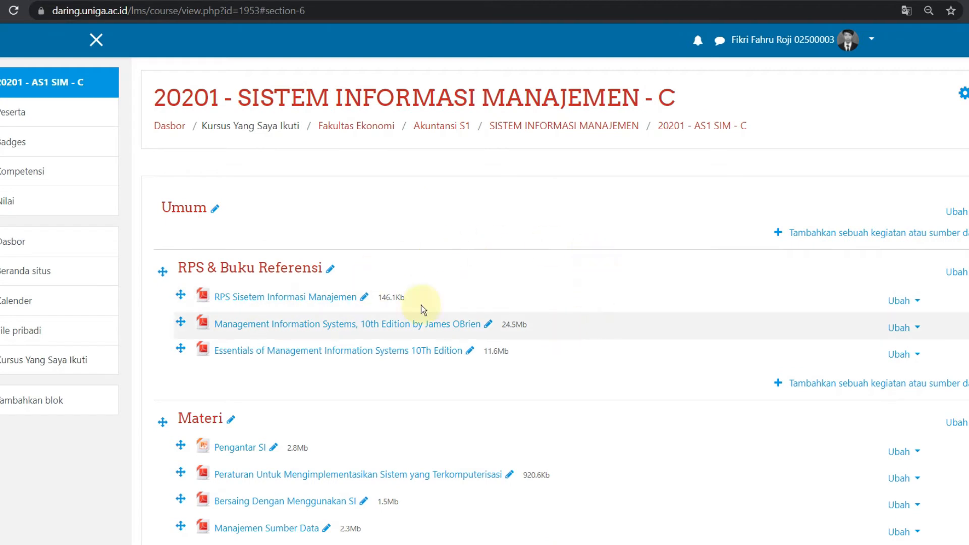
scroll(401, 286, down, 1)
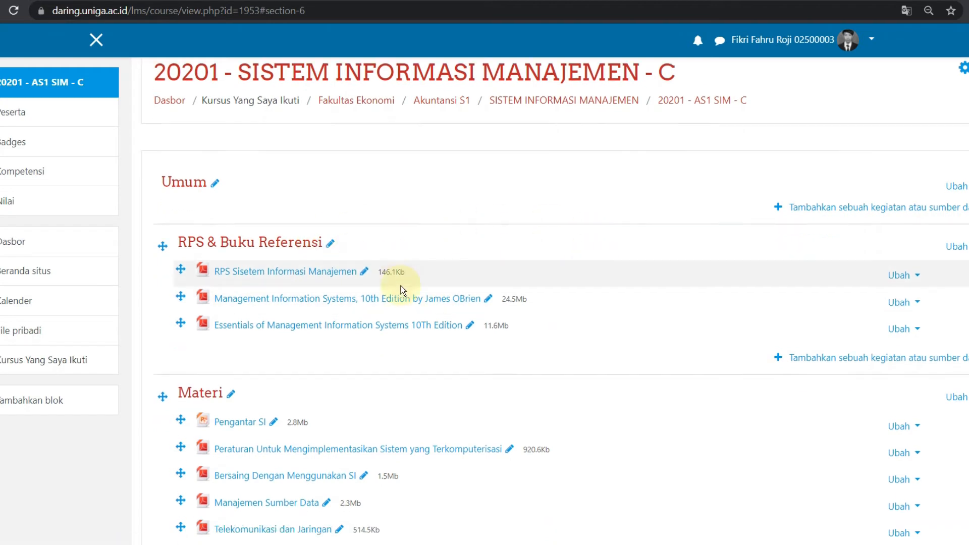
scroll(554, 262, down, 1)
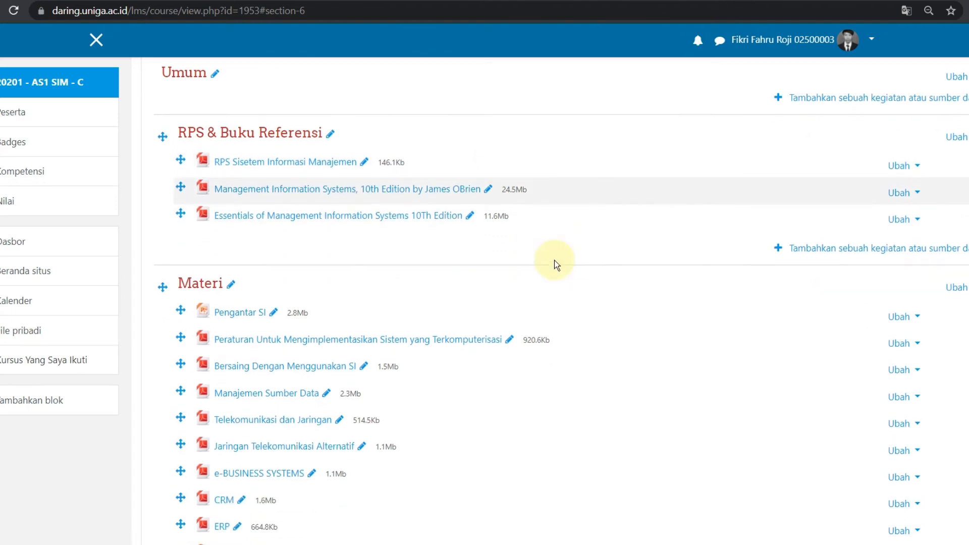
scroll(407, 264, up, 3)
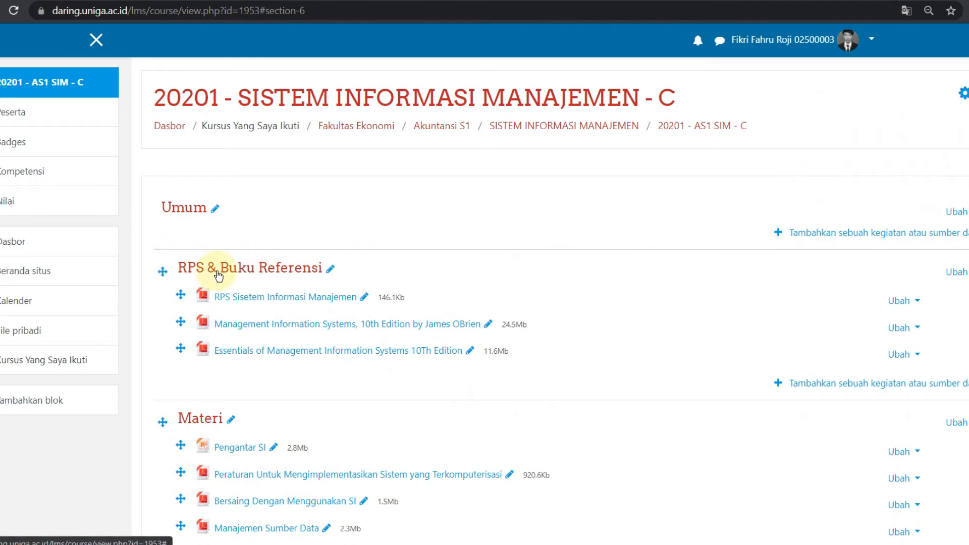
scroll(417, 273, down, 1)
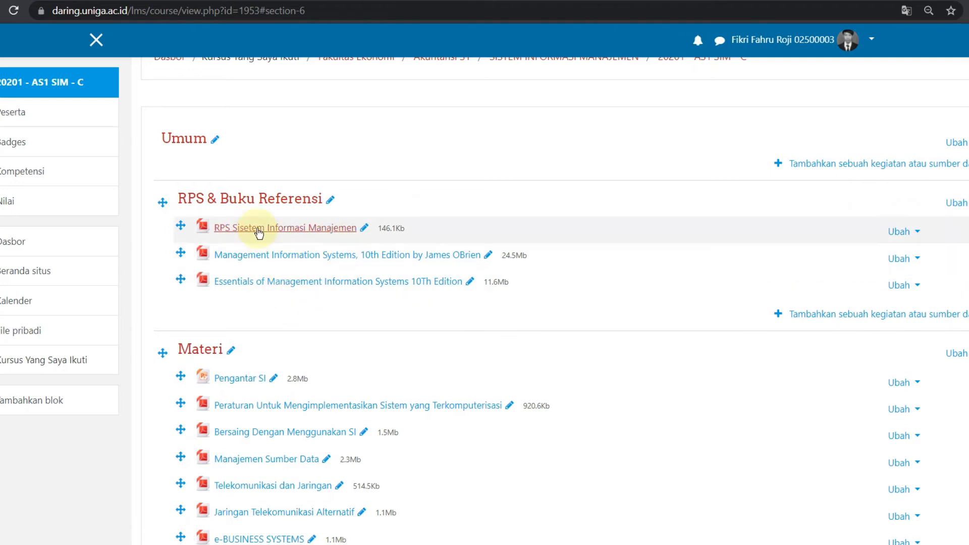
scroll(277, 281, up, 2)
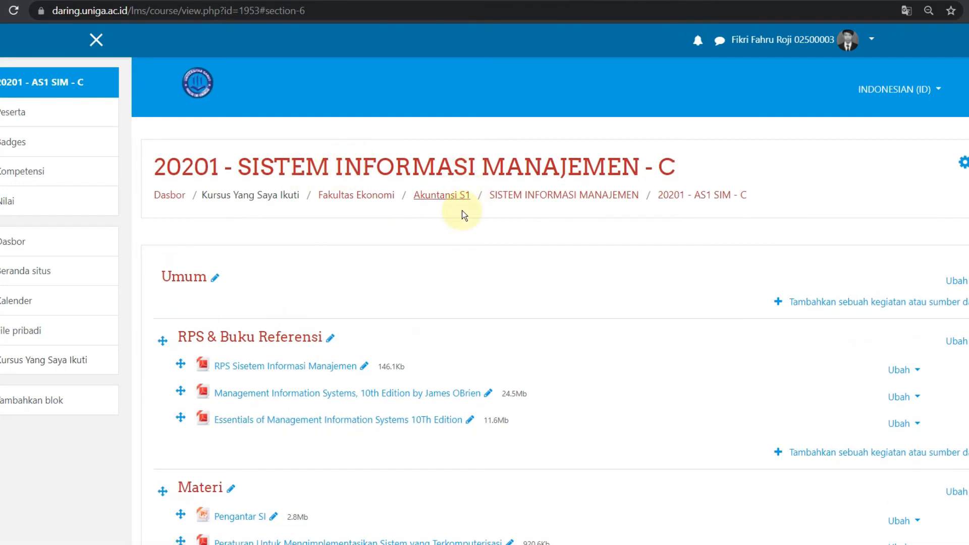
scroll(555, 204, down, 5)
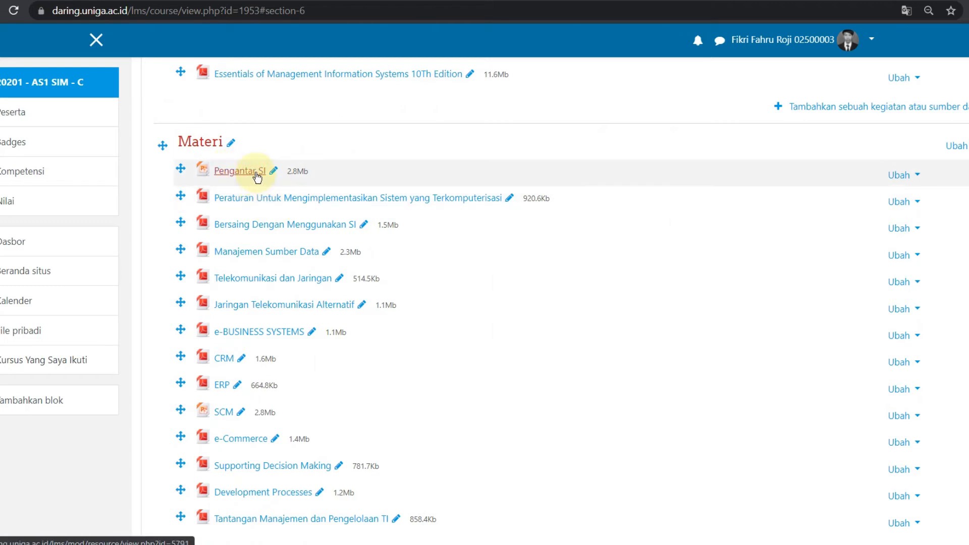
Review the Tugas Harian, Presensi Kehadiran, Tugas Personal & Kelompok and Meet sections to check how their items are grouped
scroll(257, 177, down, 3)
scroll(321, 359, down, 4)
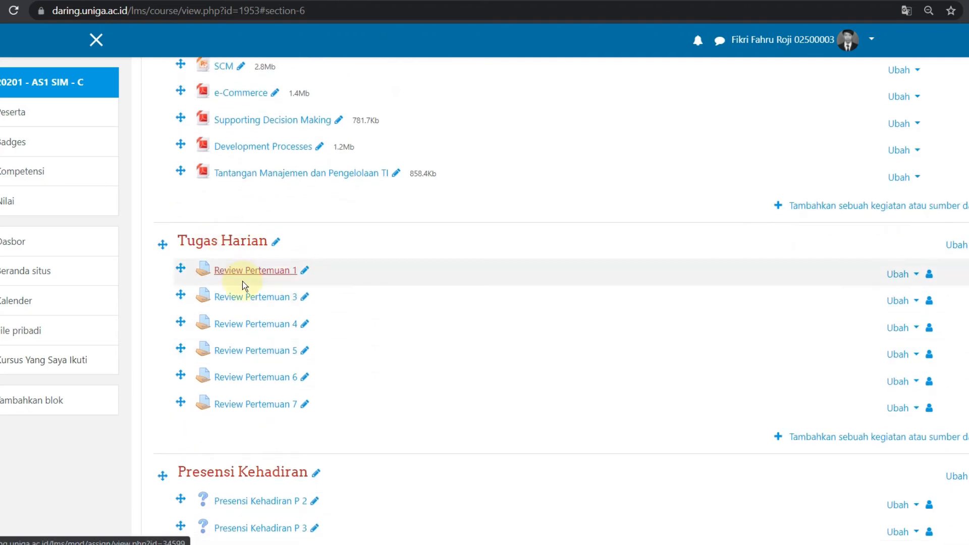
scroll(248, 245, down, 5)
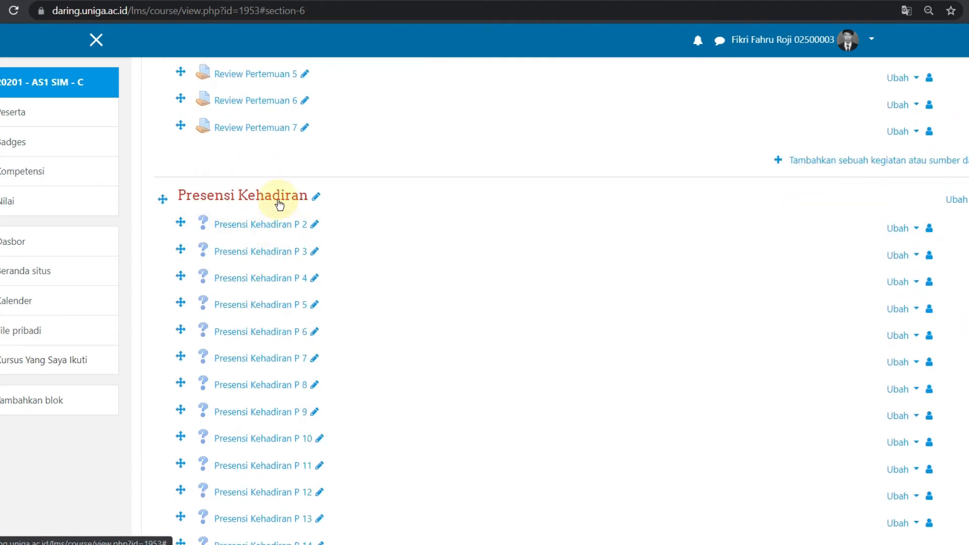
scroll(281, 207, down, 5)
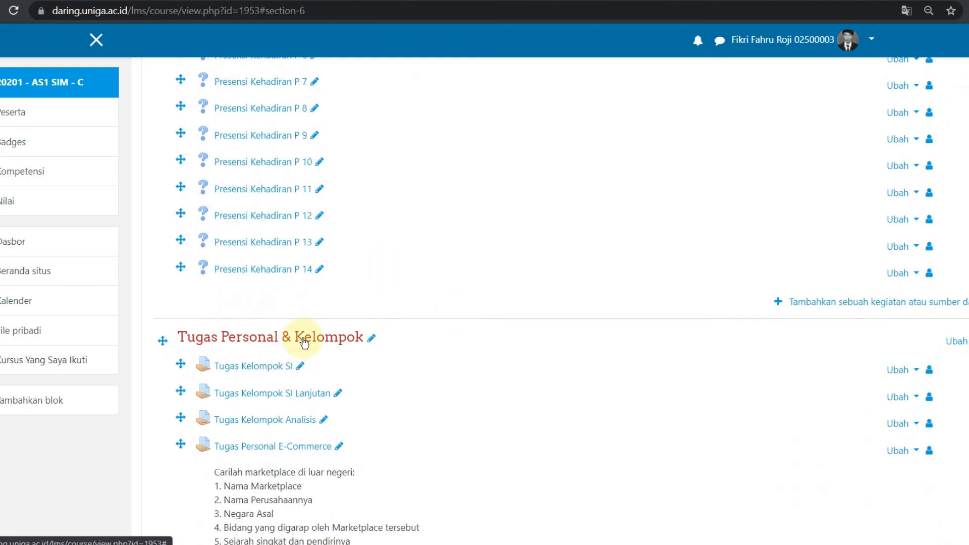
scroll(303, 338, down, 8)
scroll(340, 262, down, 1)
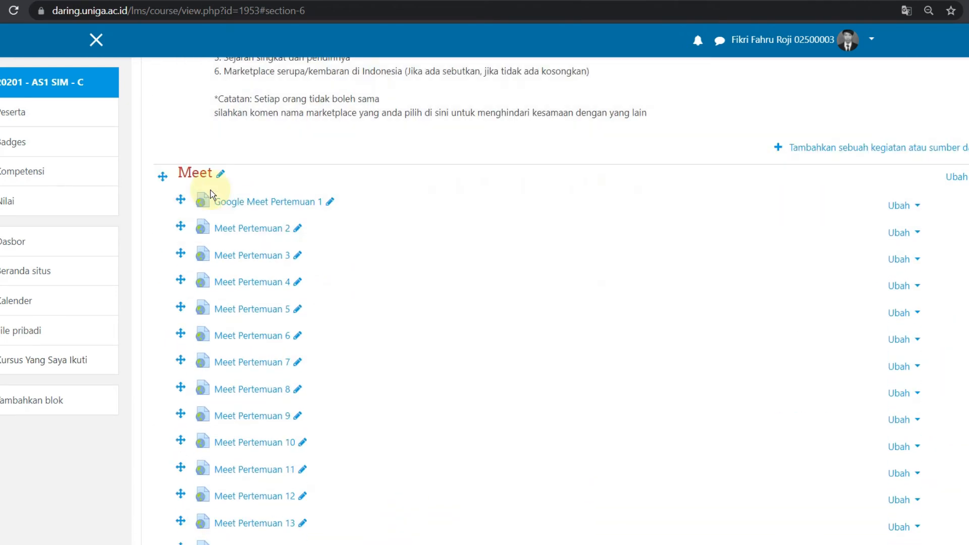
scroll(225, 220, down, 5)
scroll(287, 281, up, 5)
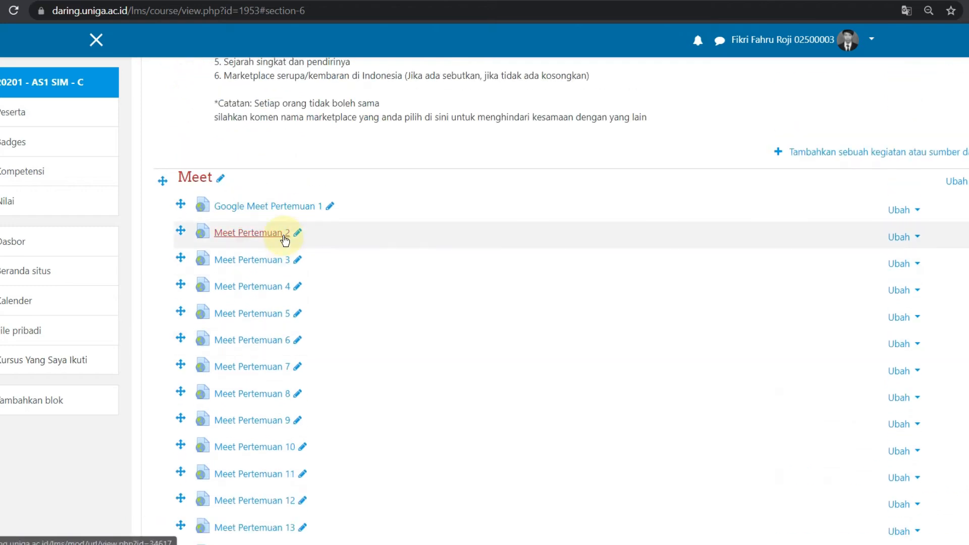
scroll(310, 233, up, 1)
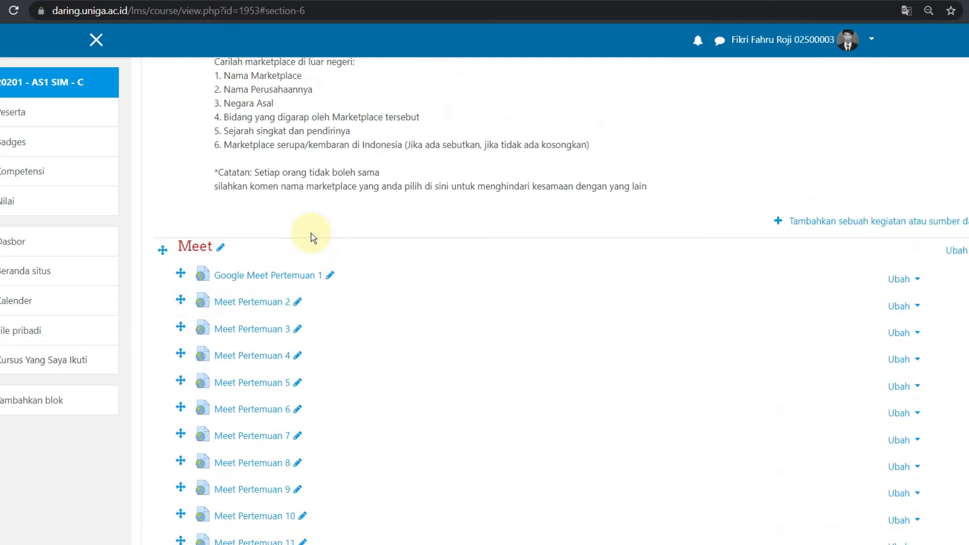
scroll(311, 233, down, 5)
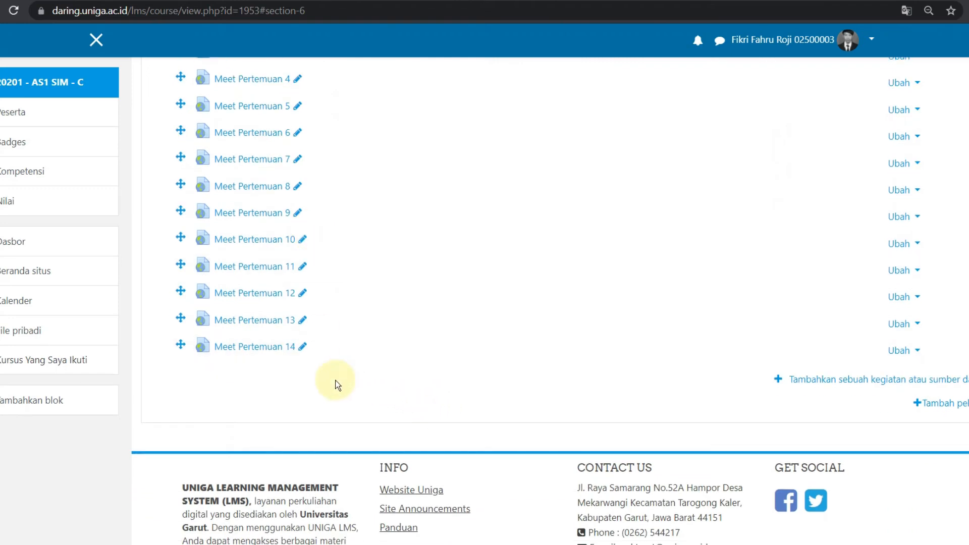
scroll(337, 385, up, 5)
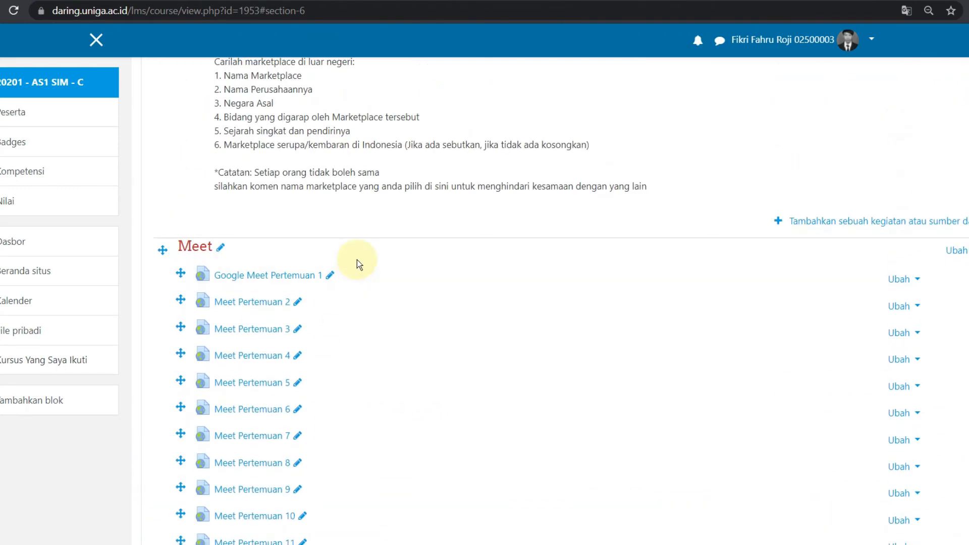
scroll(375, 230, up, 5)
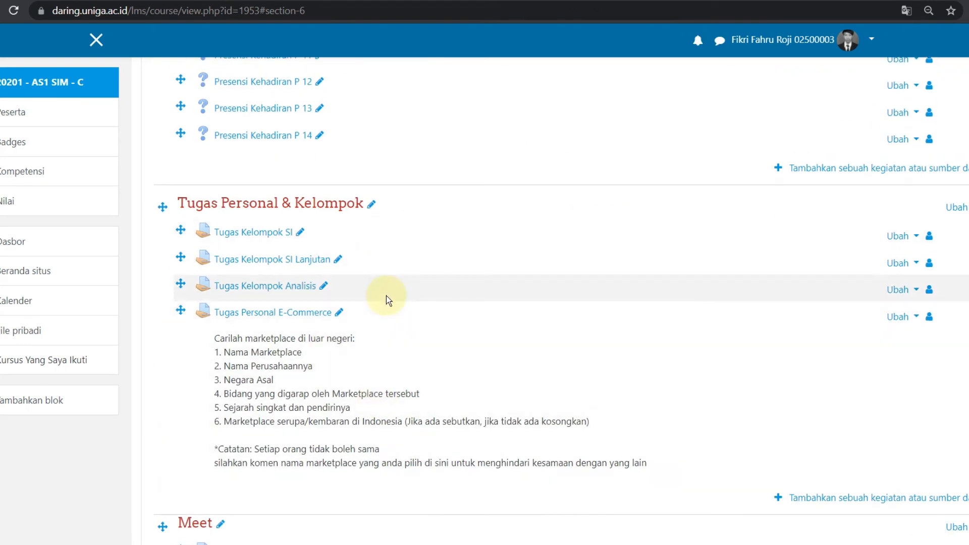
scroll(386, 296, up, 4)
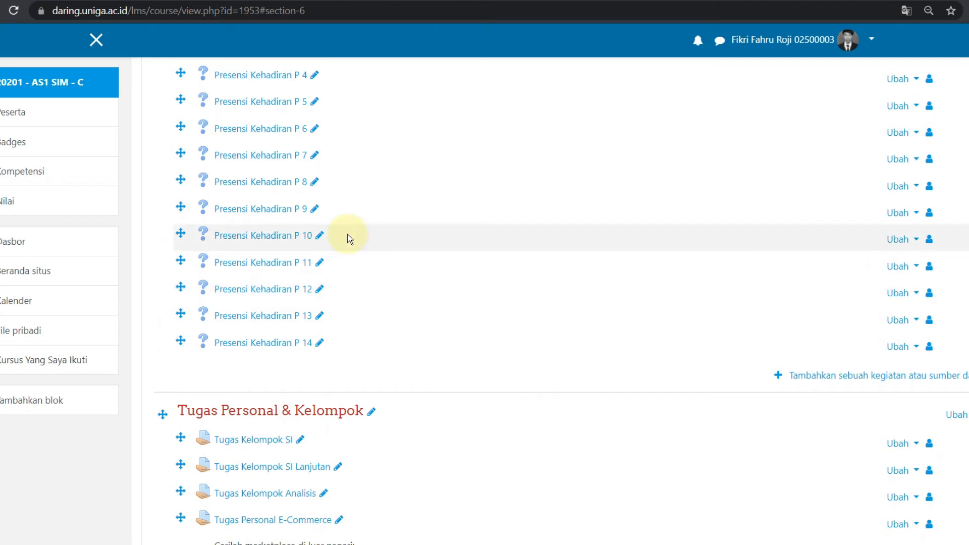
scroll(350, 238, up, 3)
scroll(476, 273, up, 4)
scroll(474, 275, up, 14)
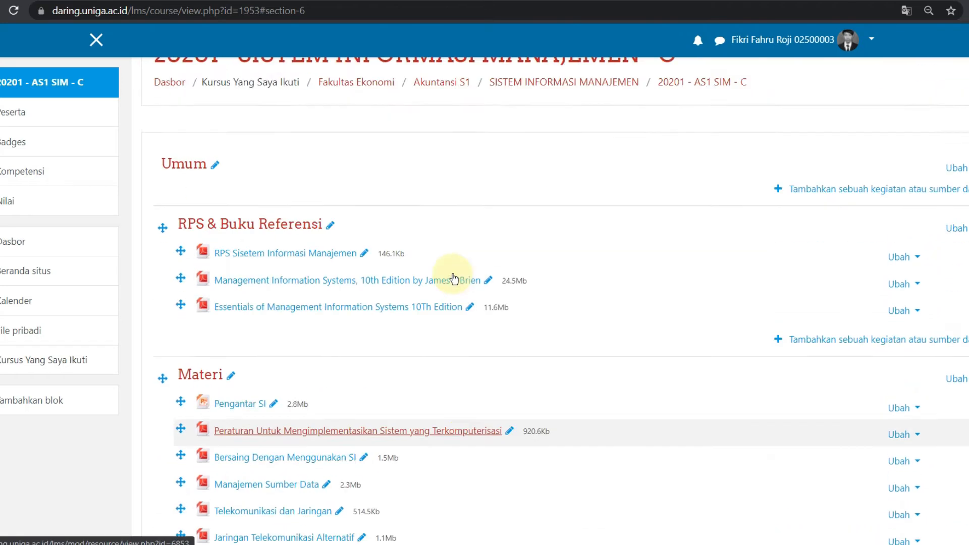
Turn off the course's editing mode and look over the reorganised content
scroll(454, 279, up, 2)
click(961, 160)
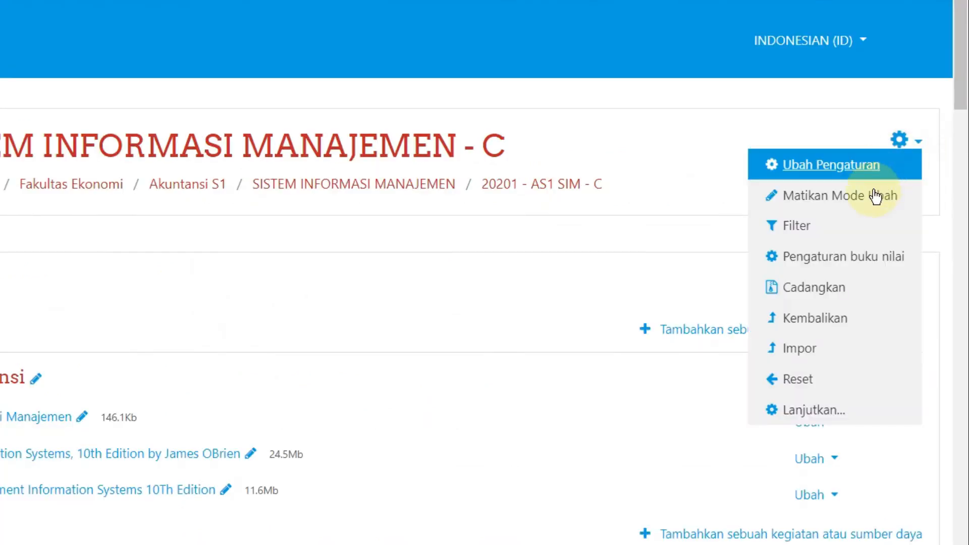
click(869, 198)
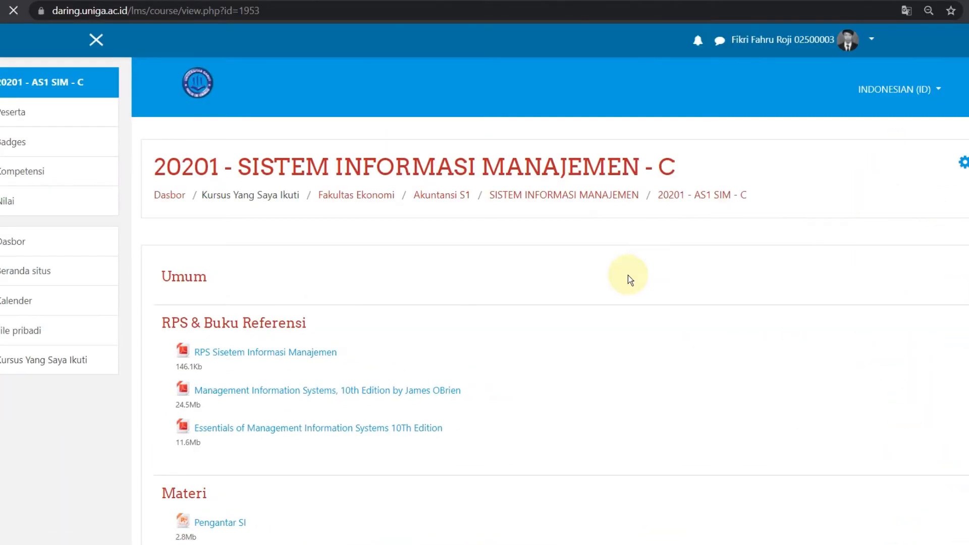
scroll(338, 251, up, 20)
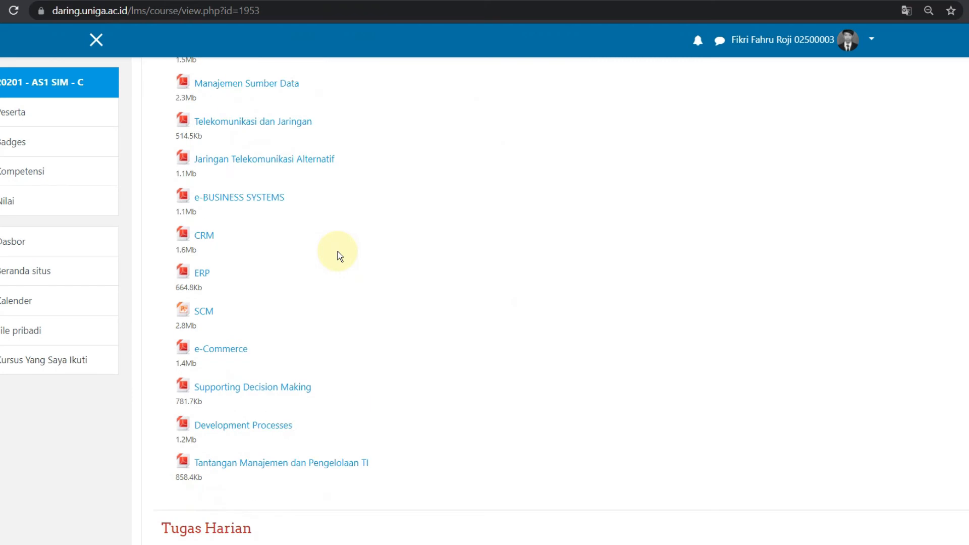
scroll(338, 252, up, 10)
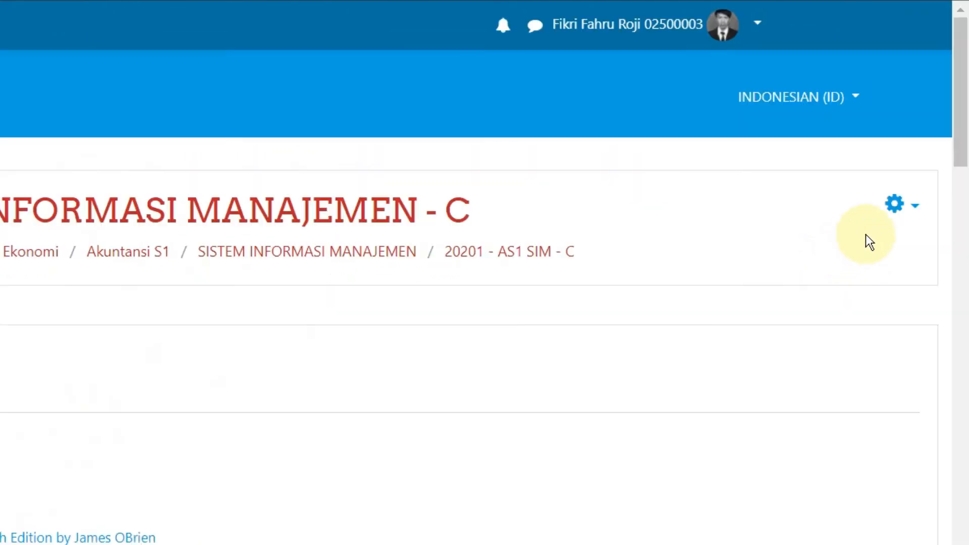
Back up the 20201 - AS1 SIM - C course with the default settings, skipping to the last step, and continue to the backup files
click(902, 215)
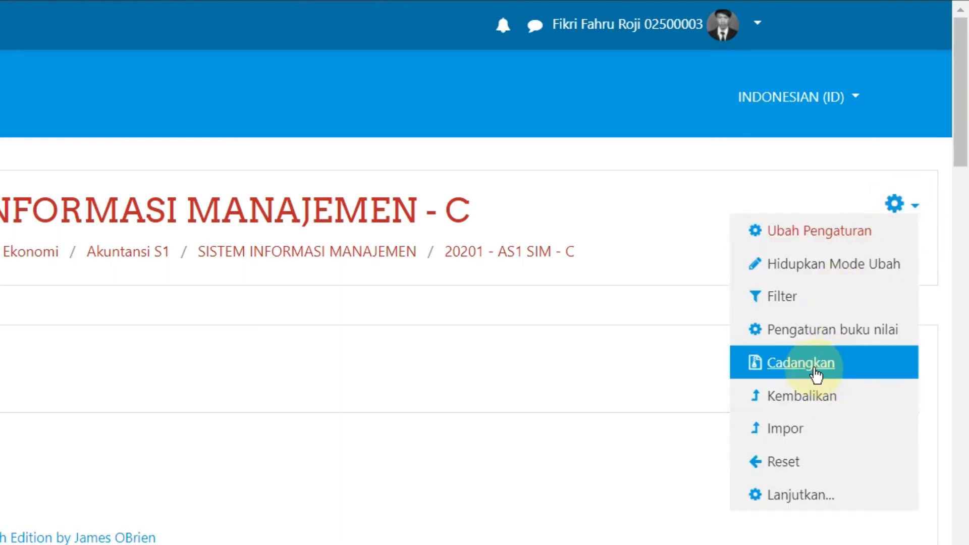
click(792, 365)
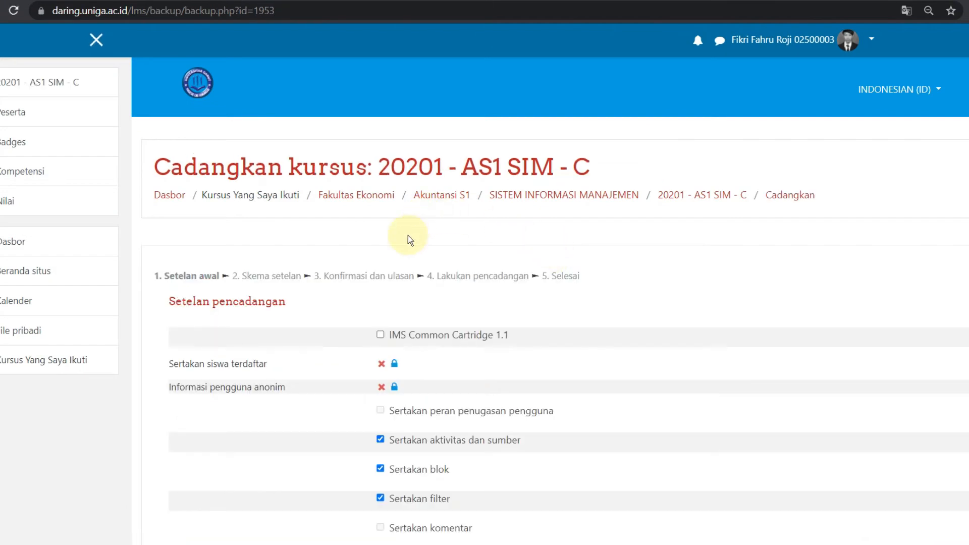
scroll(408, 235, down, 9)
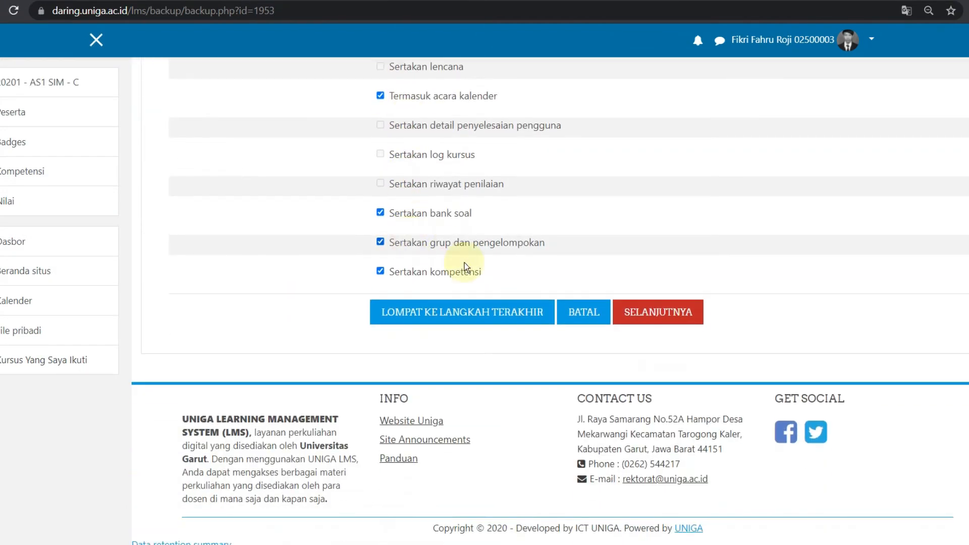
click(459, 318)
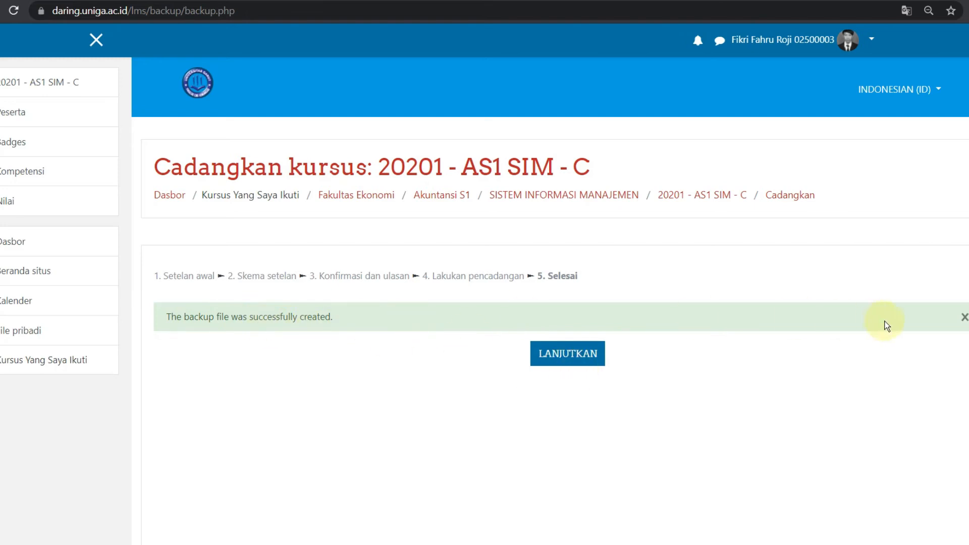
click(569, 362)
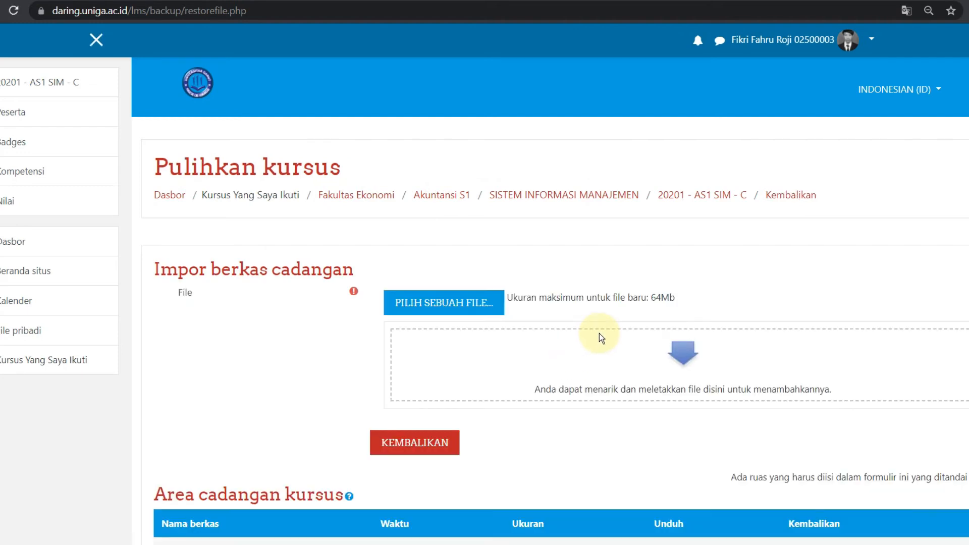
Examine the user's private backup area and find the as1_sim backup file for course 1953
scroll(522, 395, down, 8)
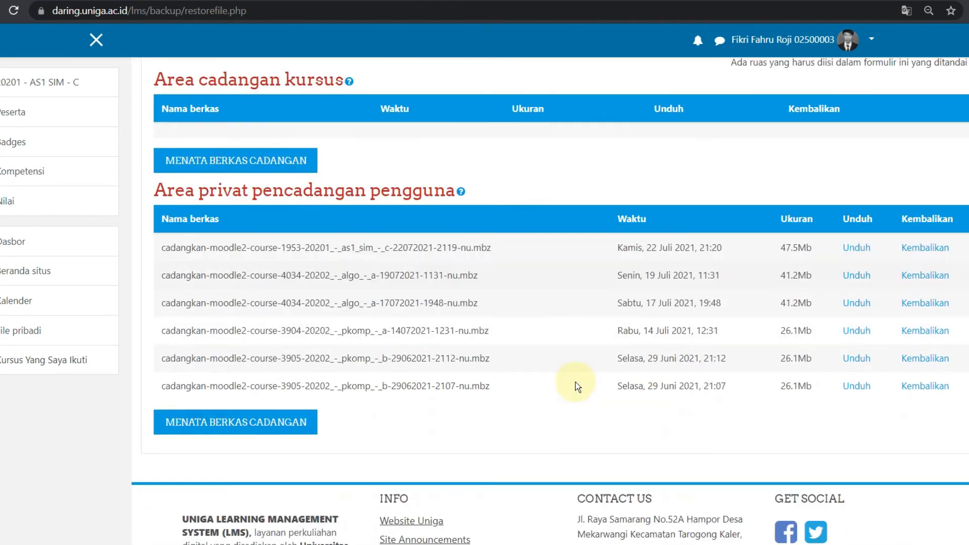
click(161, 195)
drag(161, 195, 454, 191)
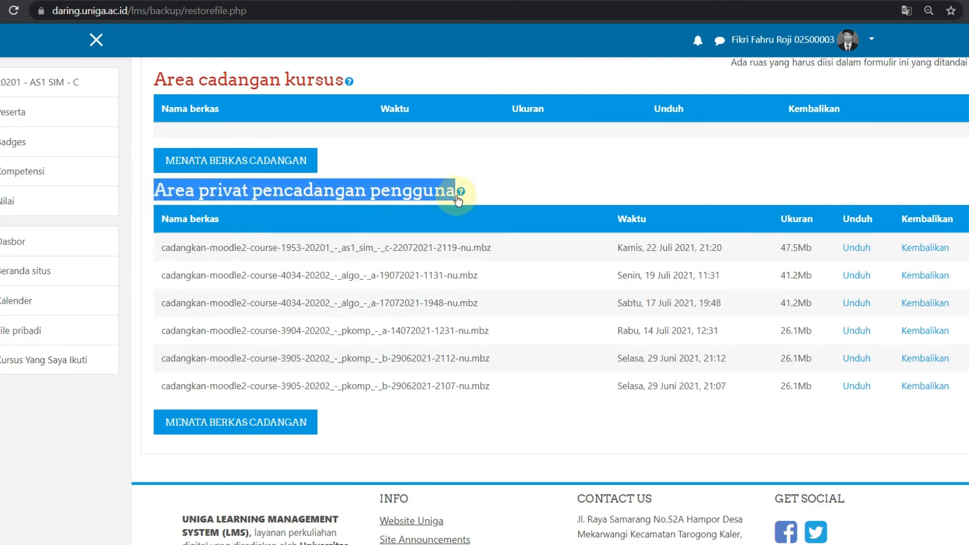
click(524, 181)
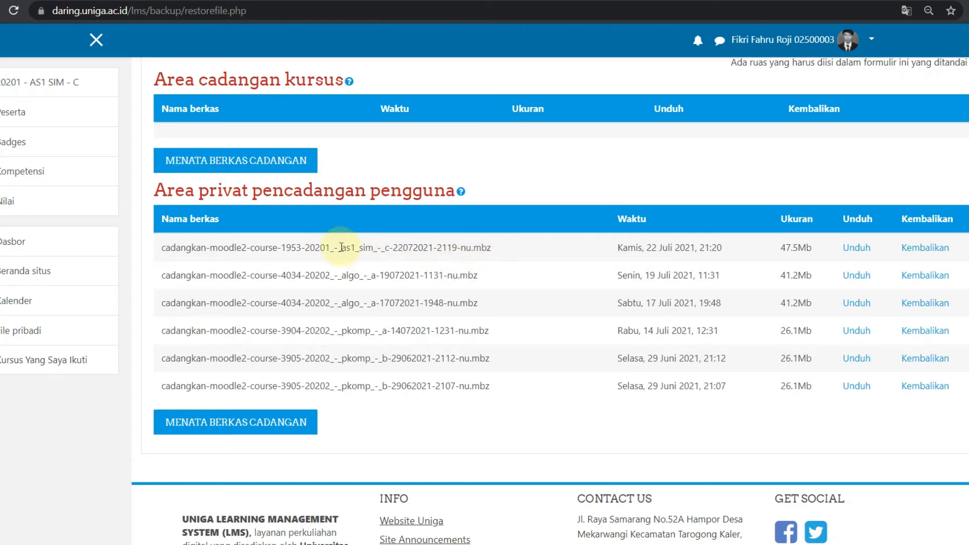
double_click(363, 248)
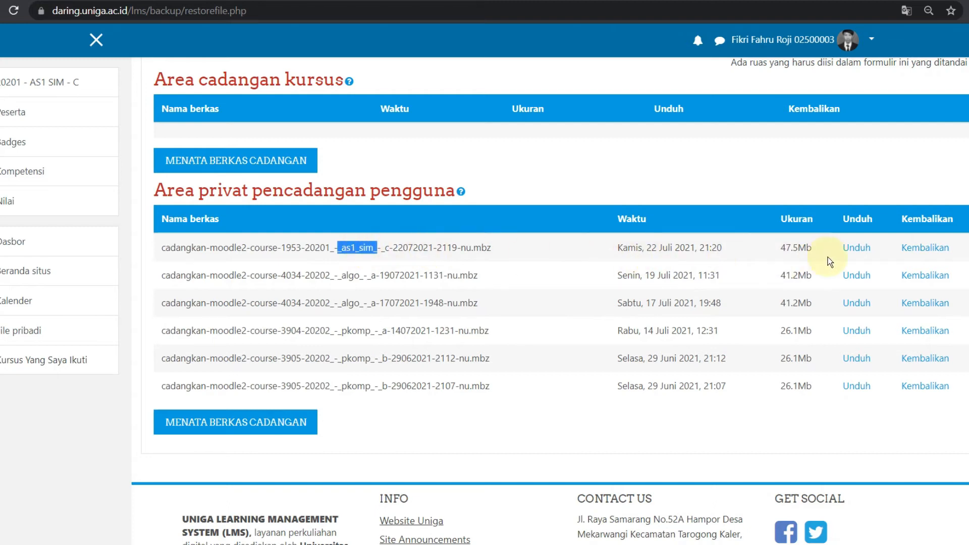
Download the as1_sim backup file for course 1953, refresh the backup list, and return to the 20201 - AS1 SIM - C course
click(854, 254)
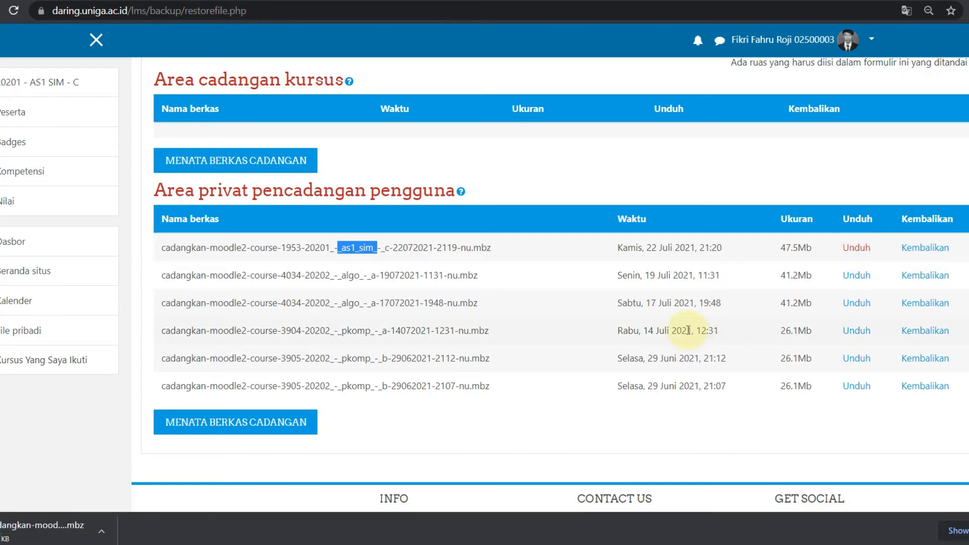
key(F5)
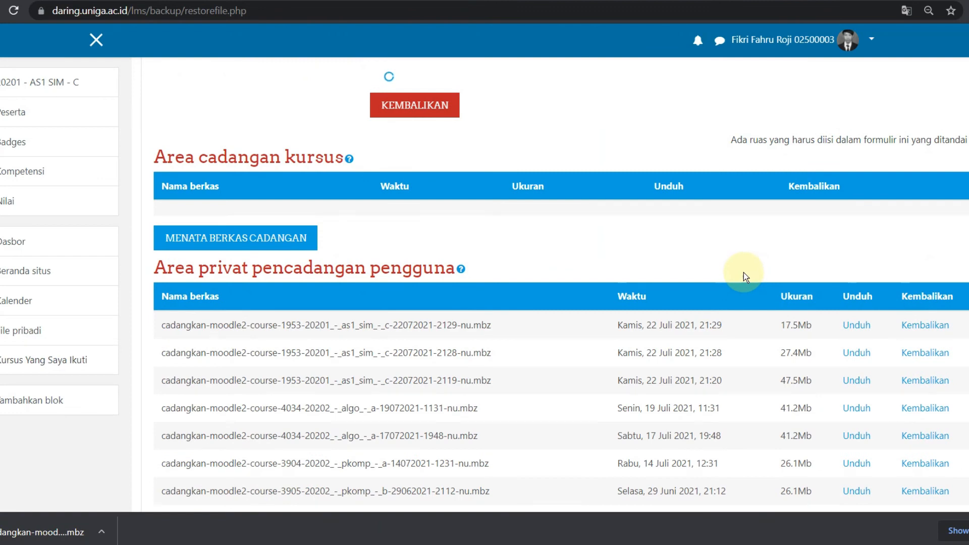
click(54, 90)
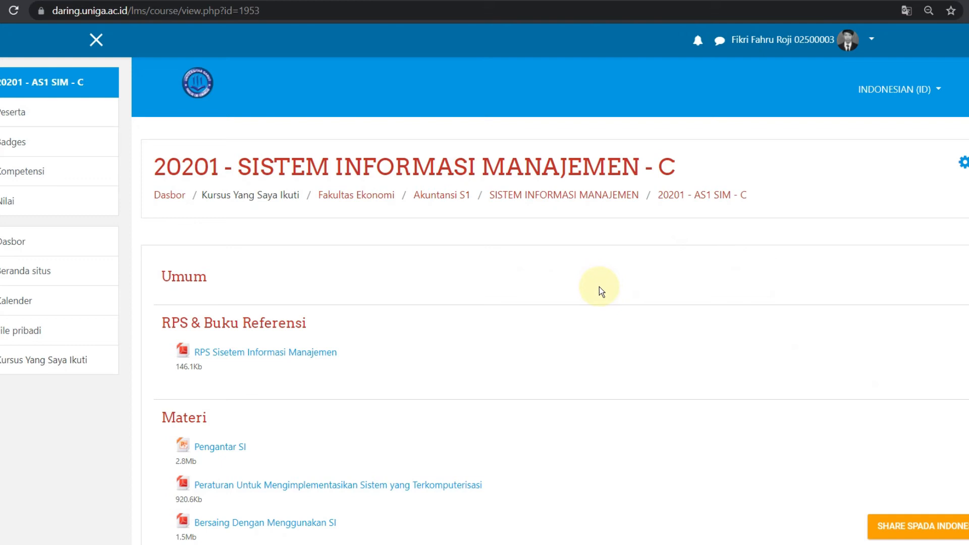
Start sharing the course to Spada Indonesia and shorten its full name to SISTEM INFORMASI MANAJEMEN
click(941, 534)
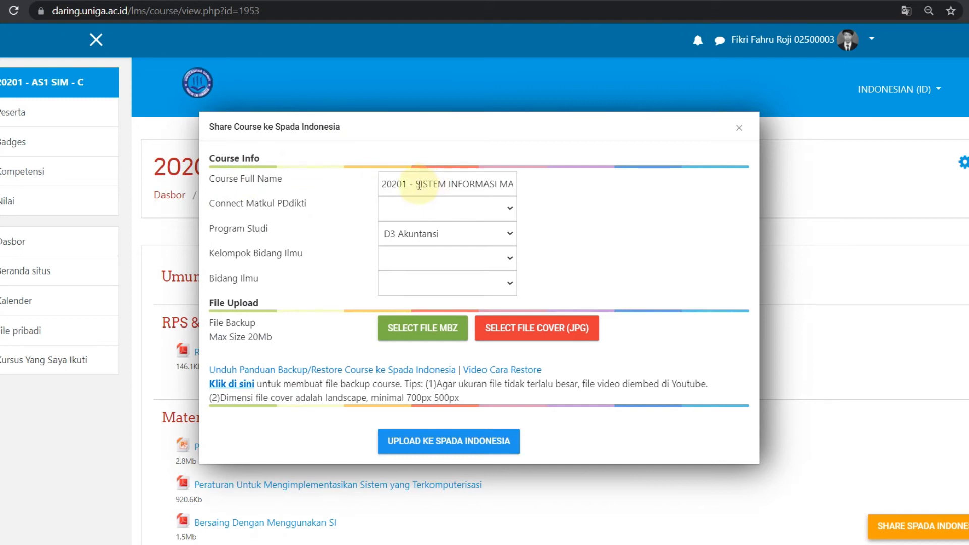
drag(418, 185, 379, 184)
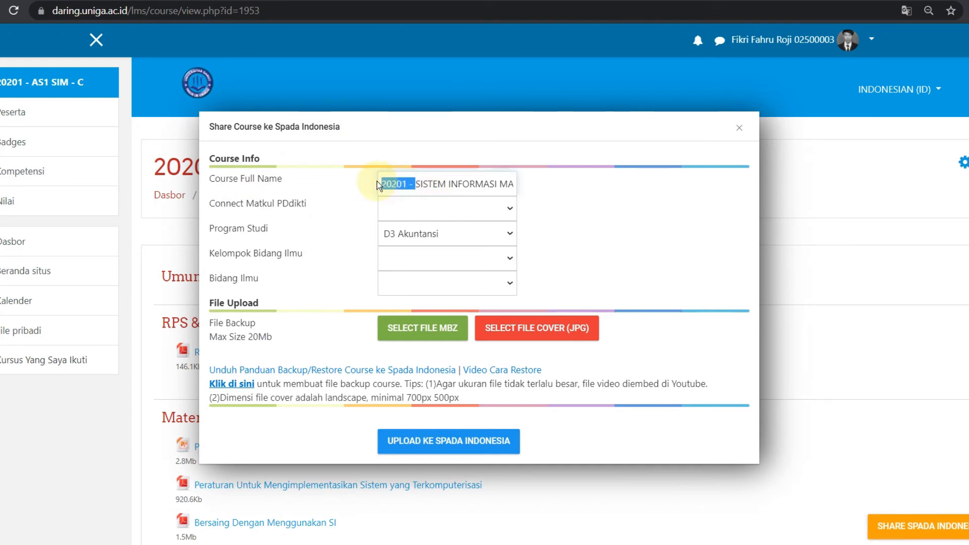
key(BackSpace)
key(End)
key(shift+Left)
key(shift+Left)
key(shift+Left)
key(shift+Left)
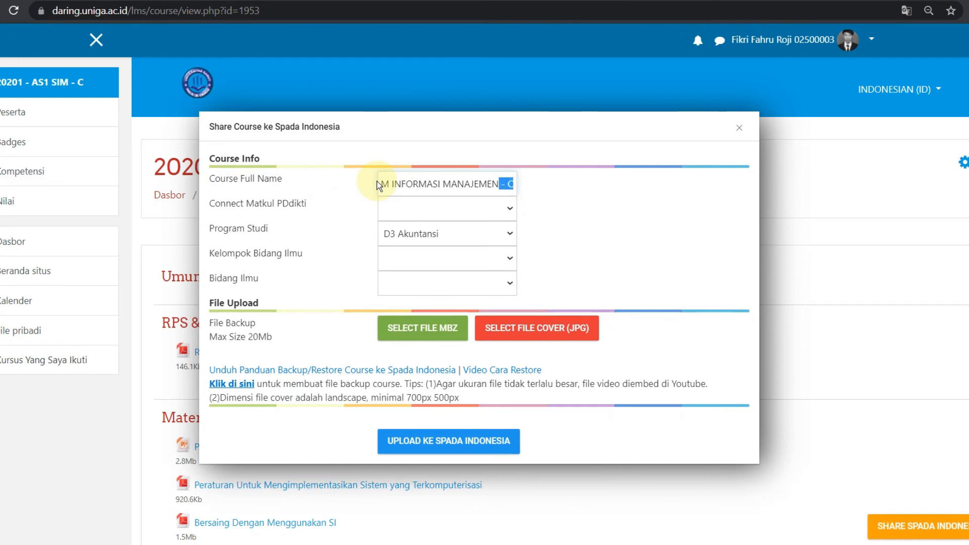
key(BackSpace)
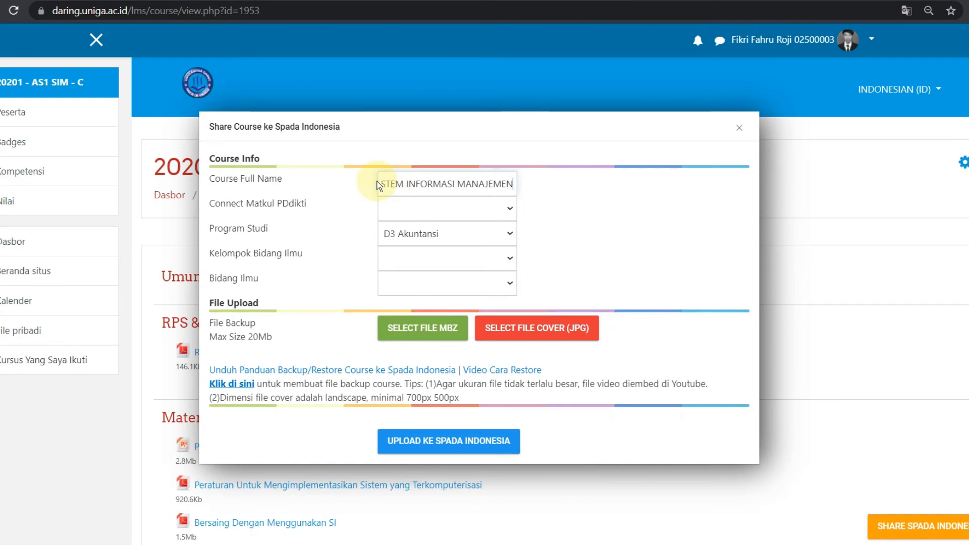
click(557, 207)
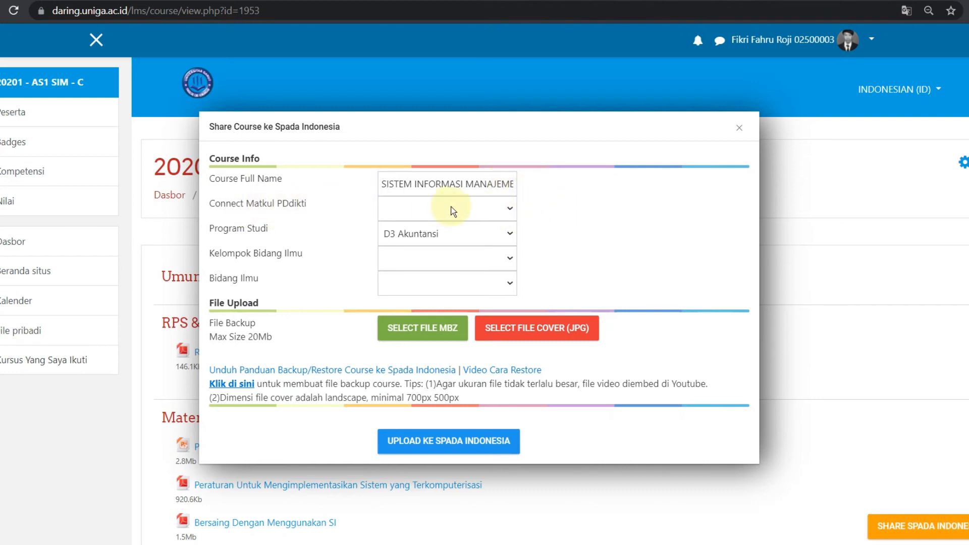
Connect the course to the PDdikti subject SISTEM INFORMASI MANAJEMEN and set Program Studi to S1 Akuntansi
click(489, 207)
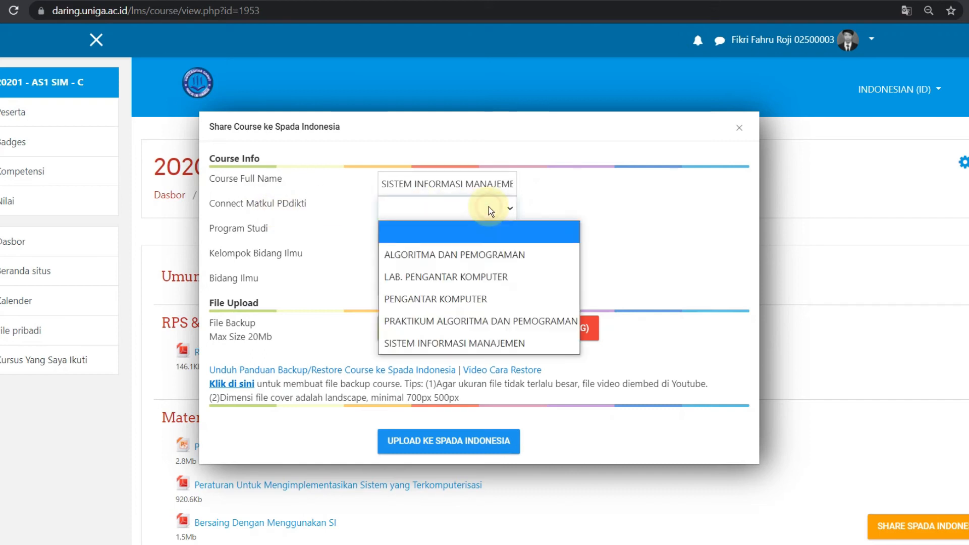
click(504, 341)
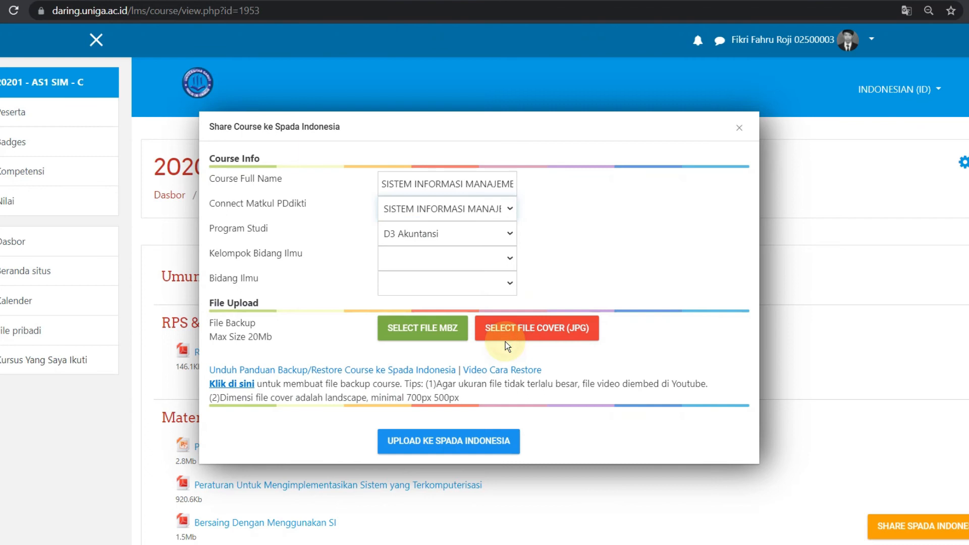
click(493, 237)
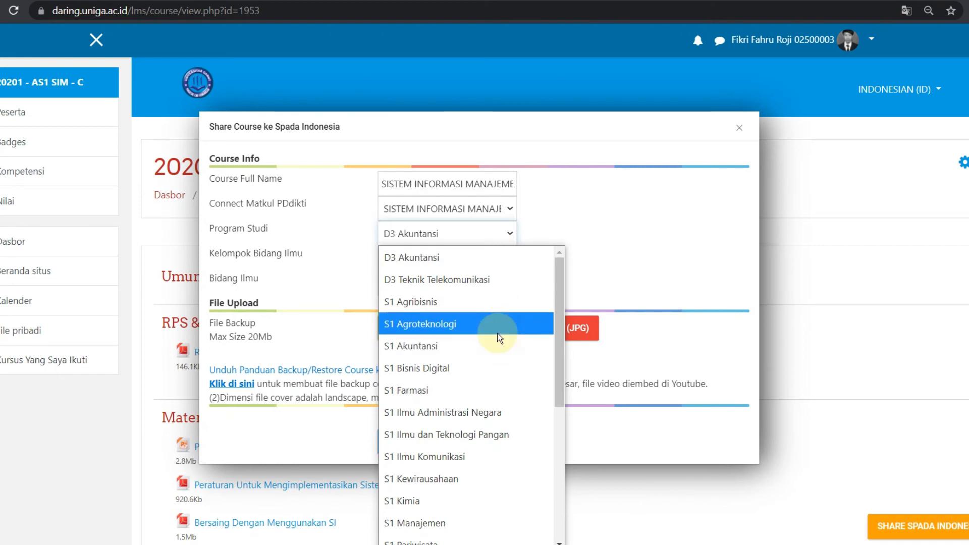
click(441, 346)
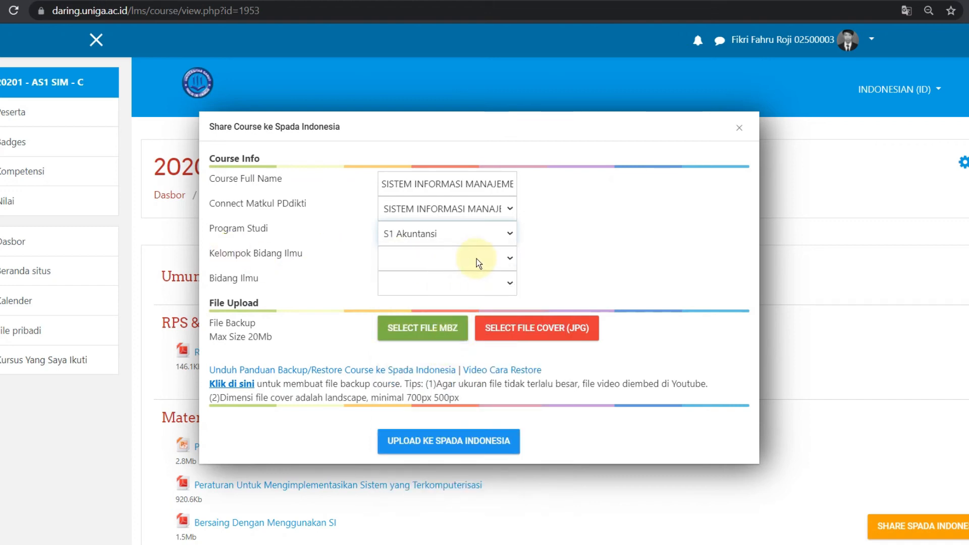
Set Kelompok Bidang Ilmu to ILMU TEKNIK and Bidang Ilmu to Sistem Informasi
click(476, 260)
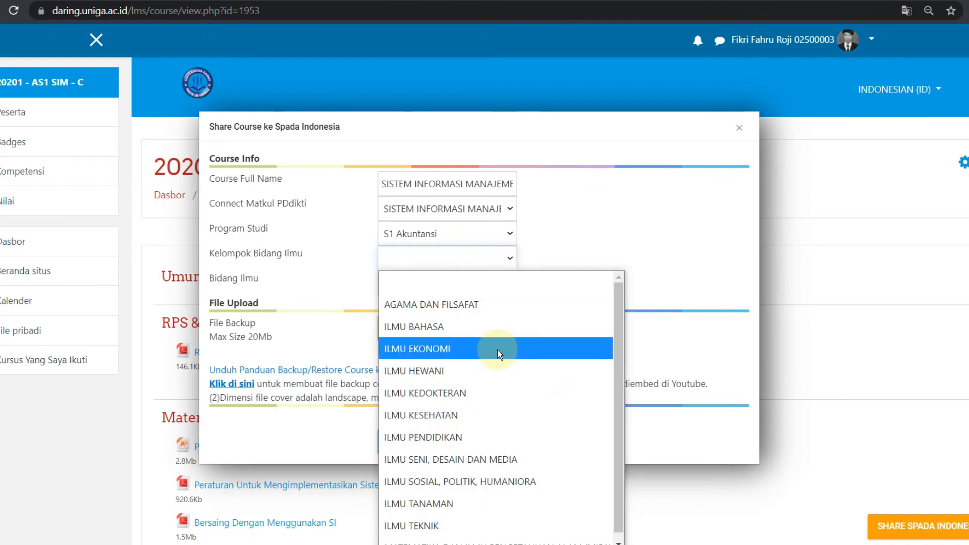
scroll(499, 354, down, 1)
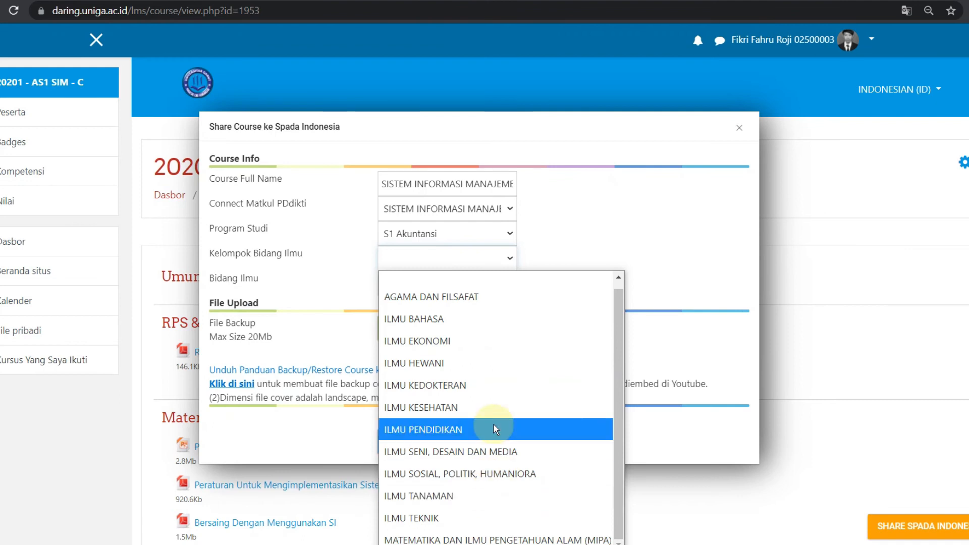
click(480, 514)
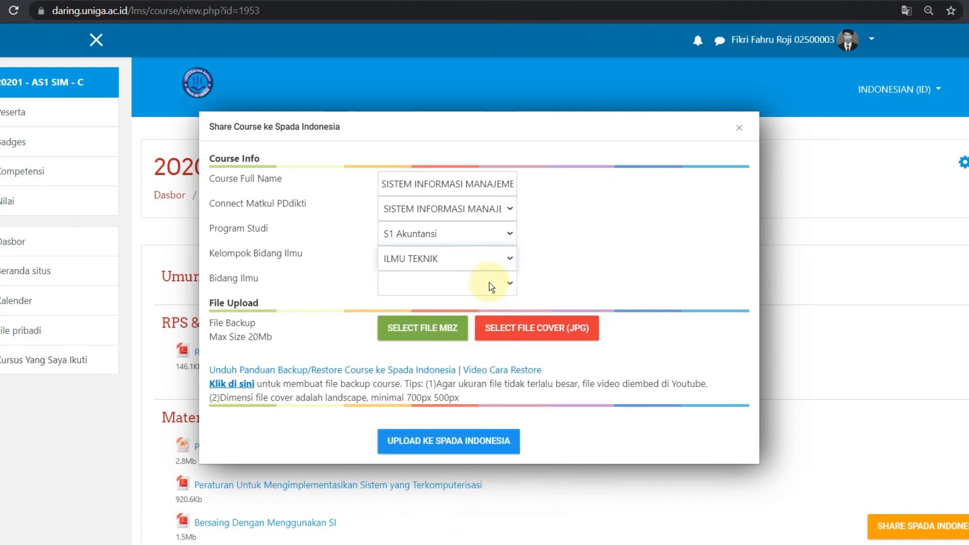
click(489, 283)
scroll(501, 150, down, 1)
scroll(499, 147, down, 2)
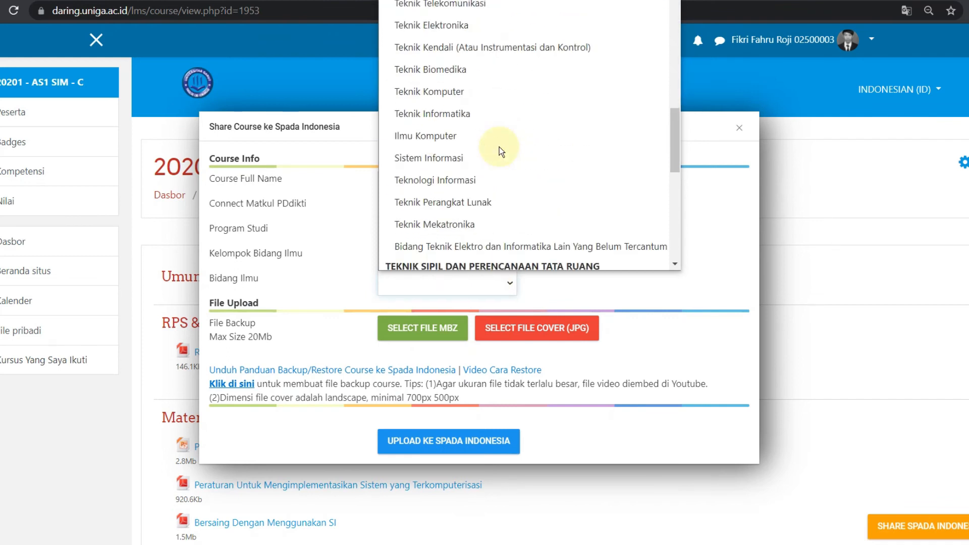
scroll(492, 152, up, 2)
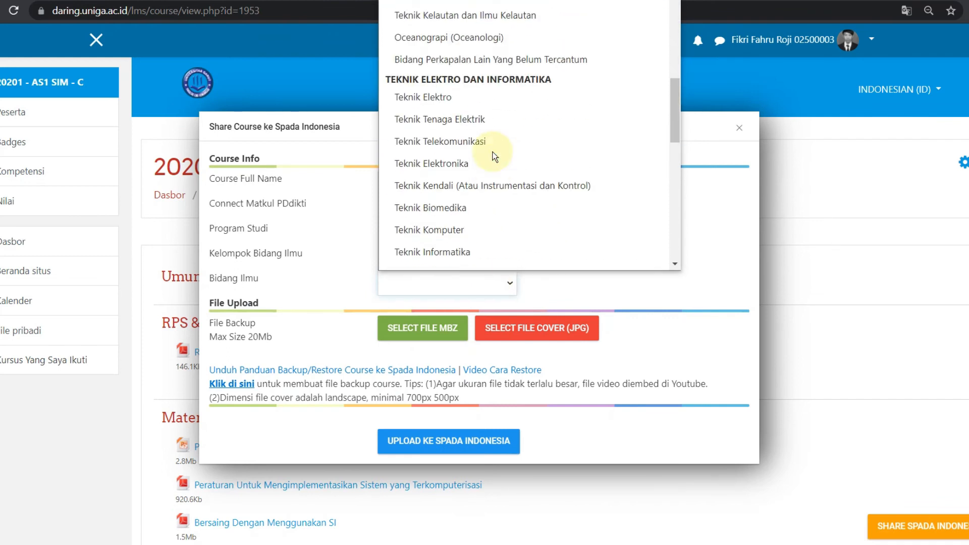
scroll(492, 152, down, 2)
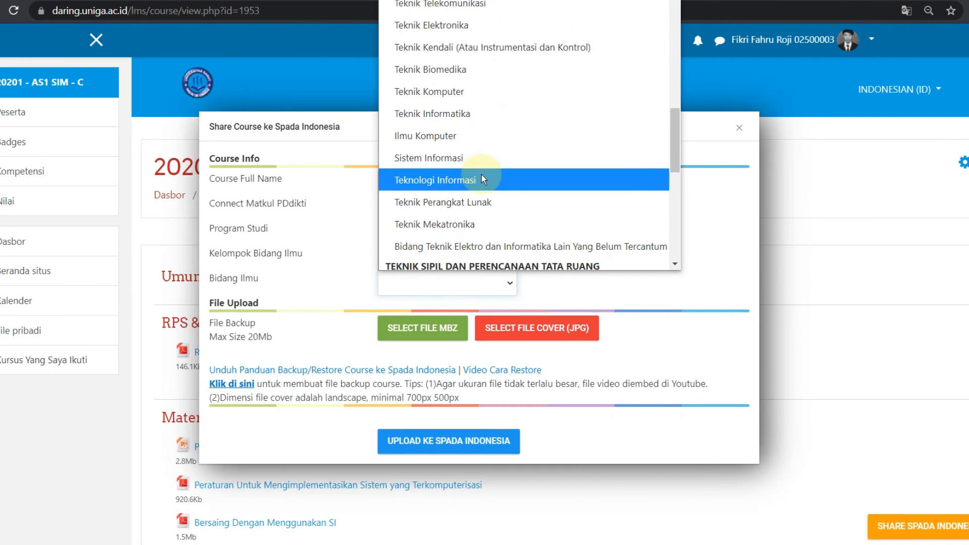
click(481, 159)
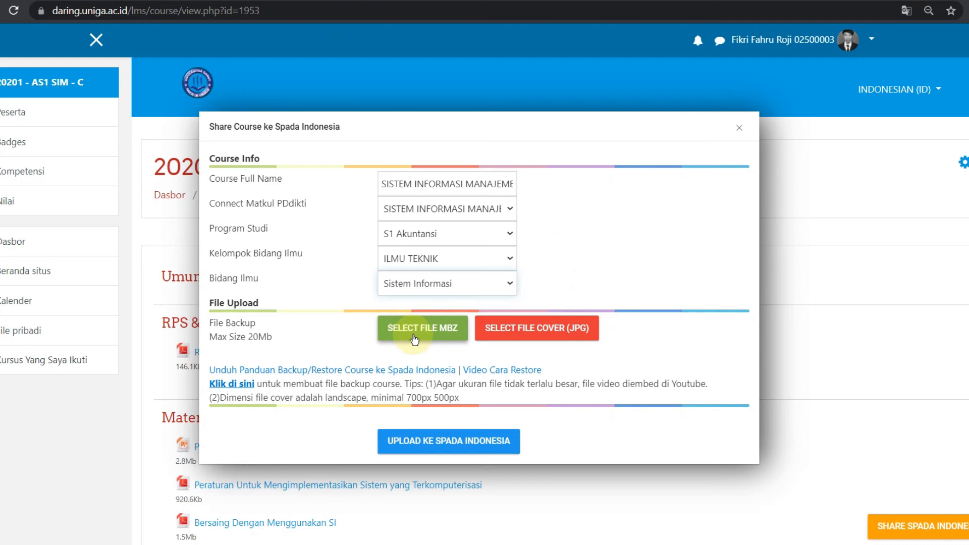
click(430, 333)
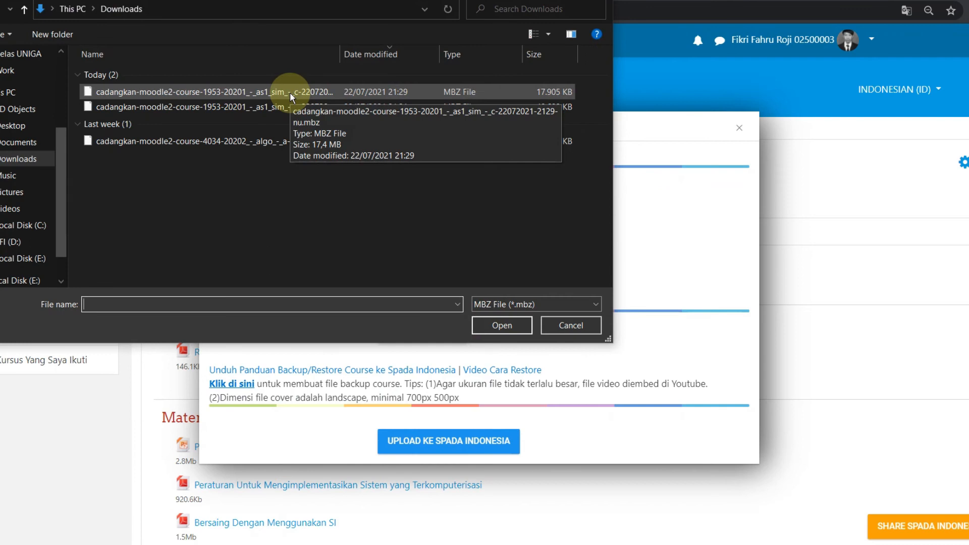
click(290, 93)
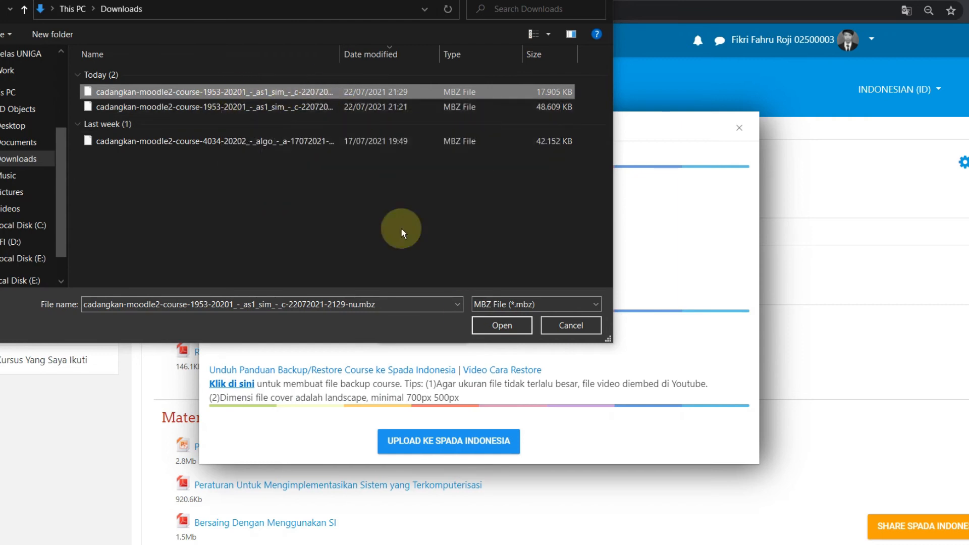
click(503, 325)
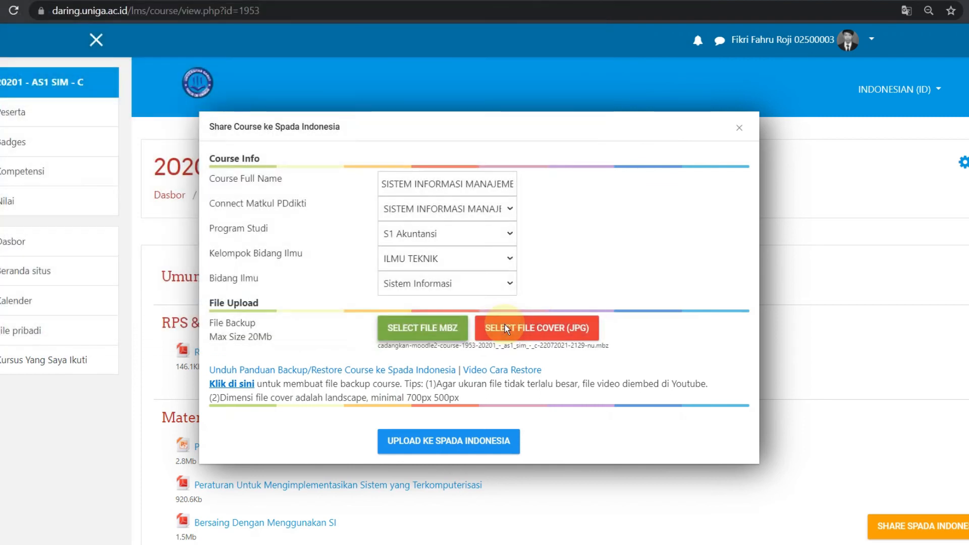
Upload the course to Spada Indonesia without choosing a cover image and close the share form
click(546, 337)
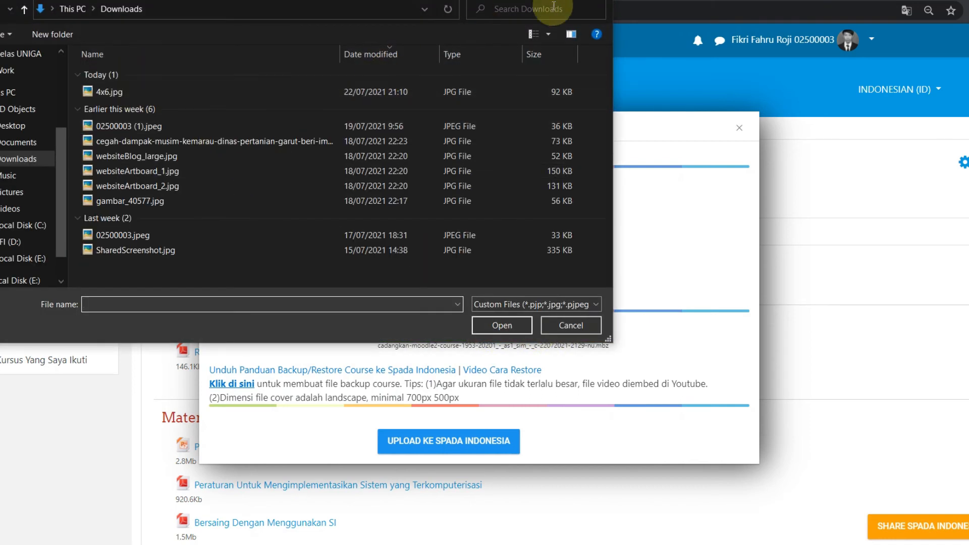
click(602, 1)
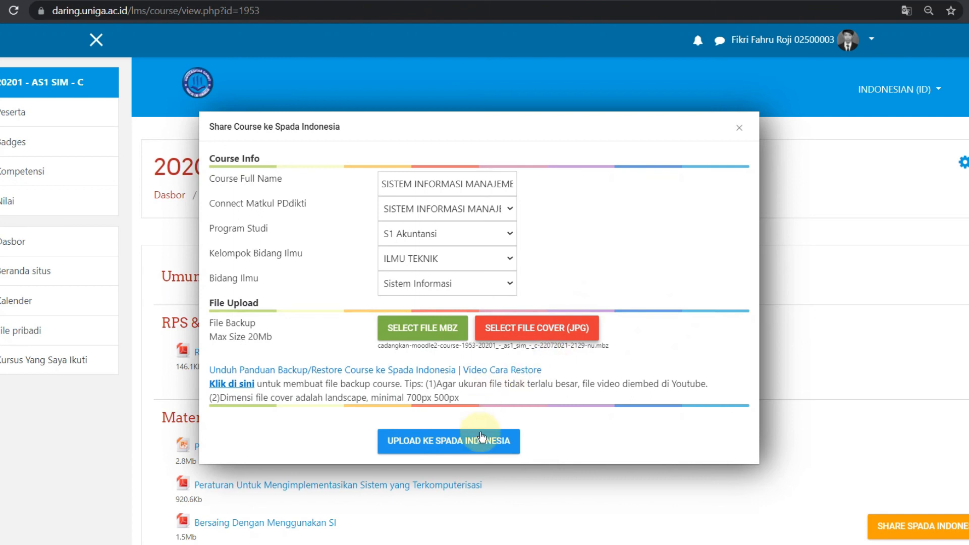
click(476, 444)
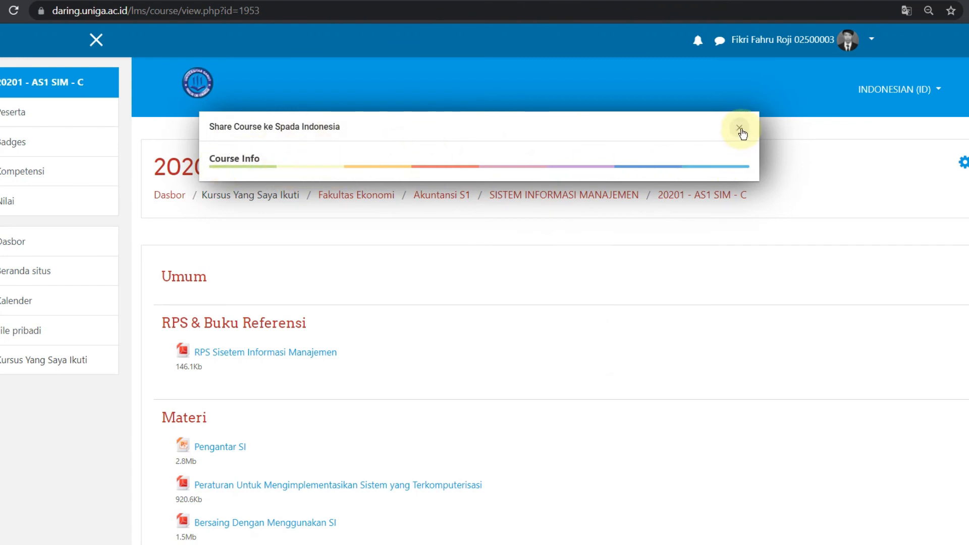
click(740, 129)
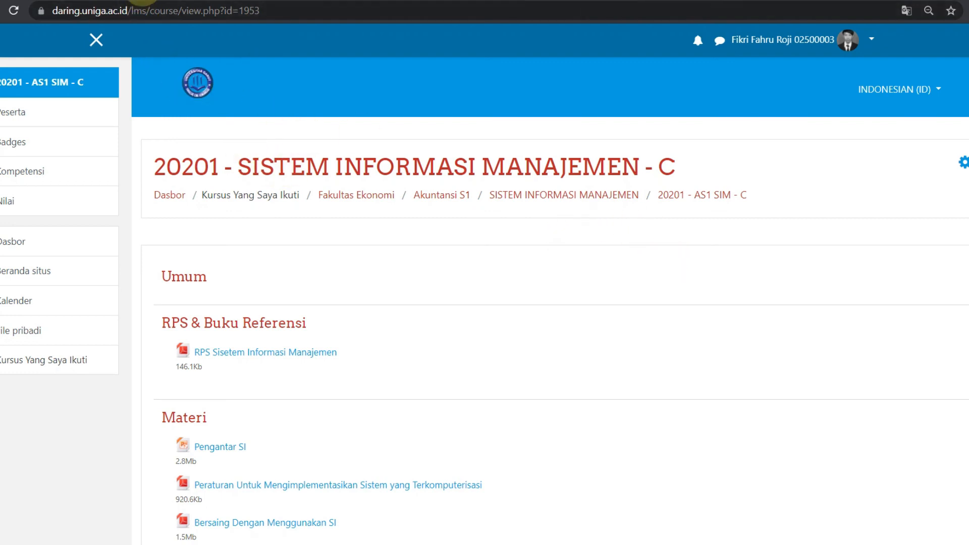
Switch to the Spada Indonesia admin site, list the Semester Gasal PDDikti courses and check the Sistem Informasi Manajemen entry
click(142, 1)
text(spa)
key(Return)
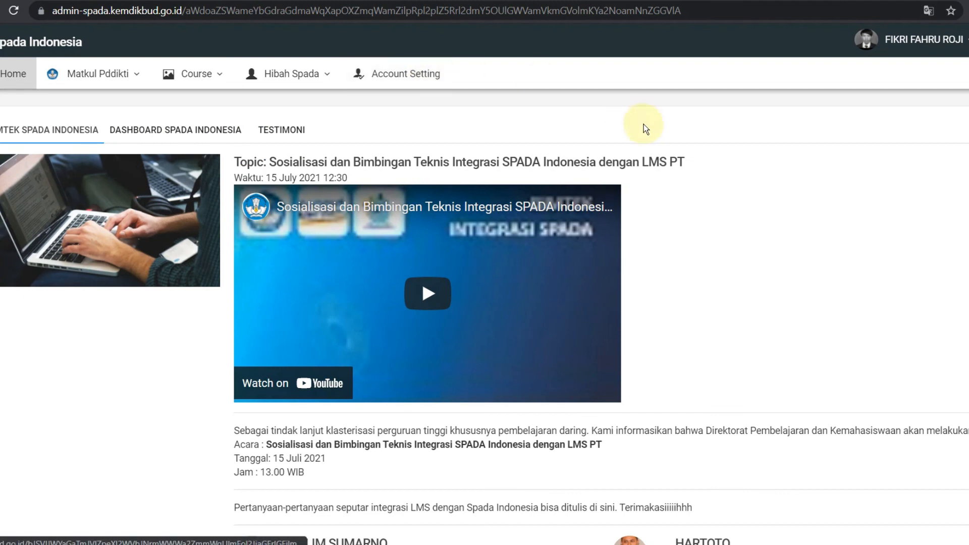
click(120, 84)
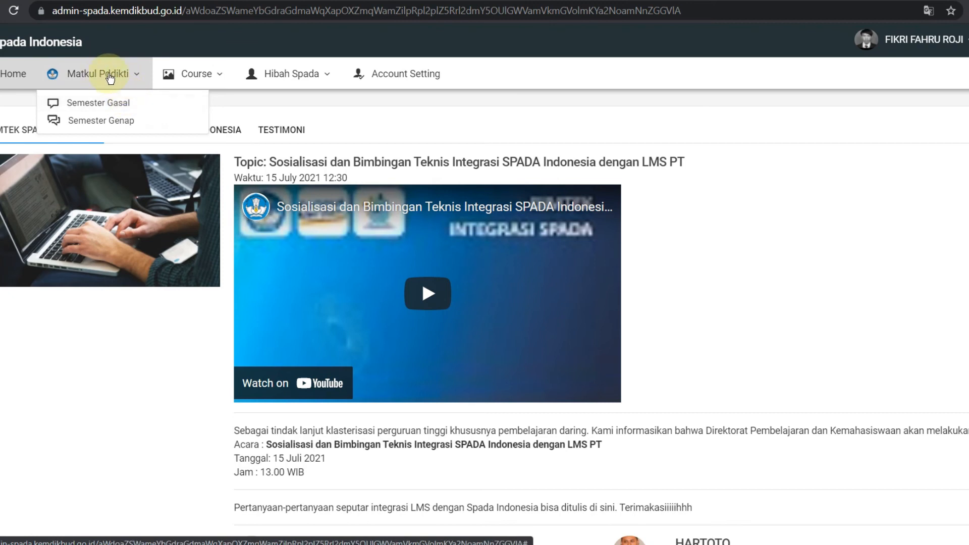
click(119, 103)
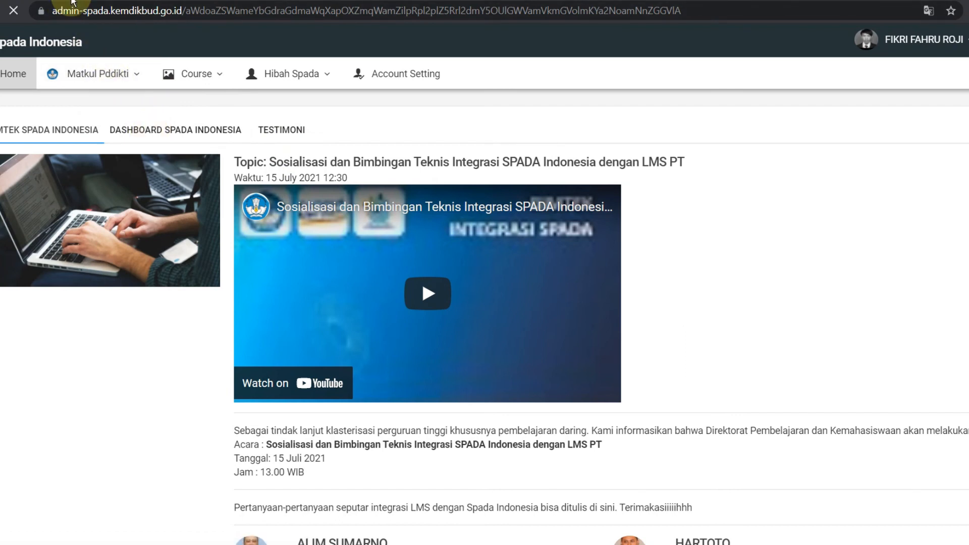
click(122, 76)
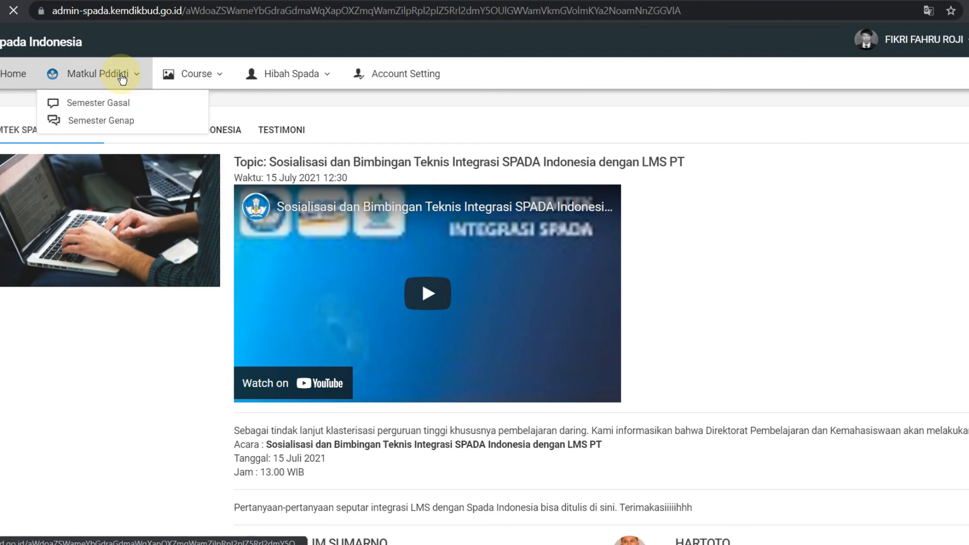
click(130, 104)
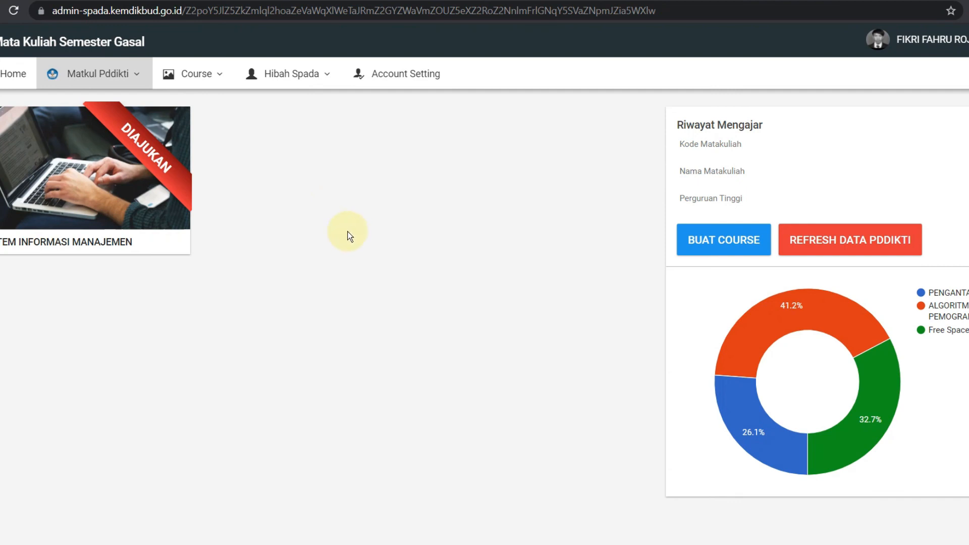
click(107, 177)
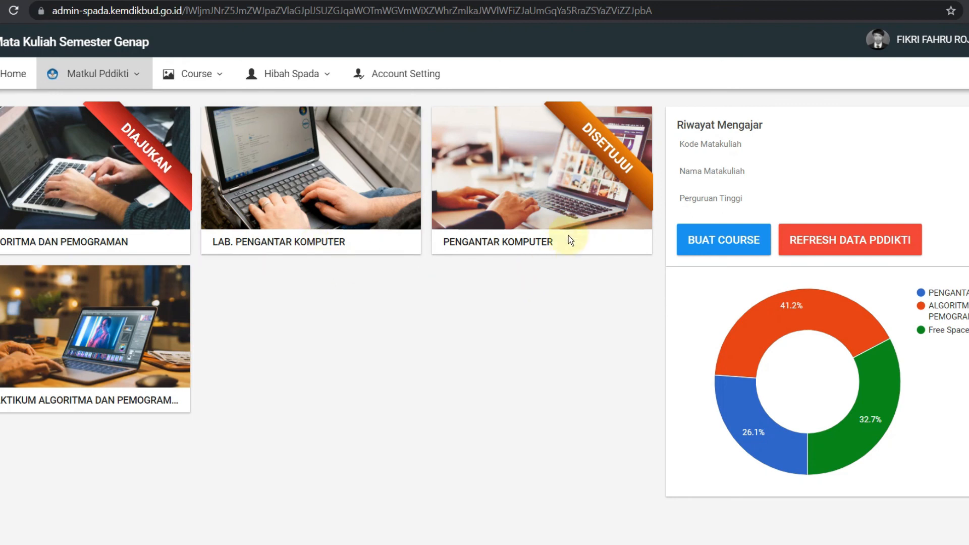
Open the Pengantar Komputer course from the Semester Genap list and look over its content in LMS Spada Indonesia
click(594, 174)
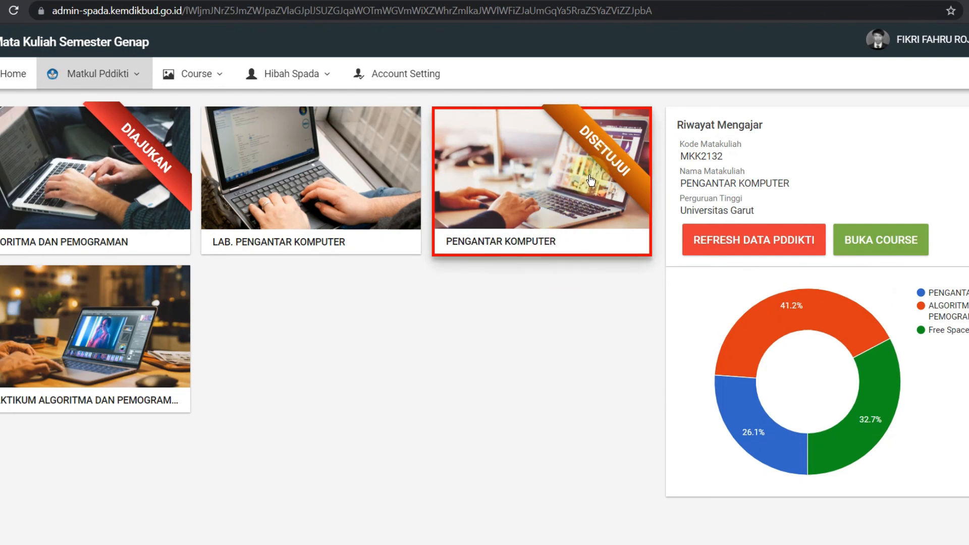
click(851, 239)
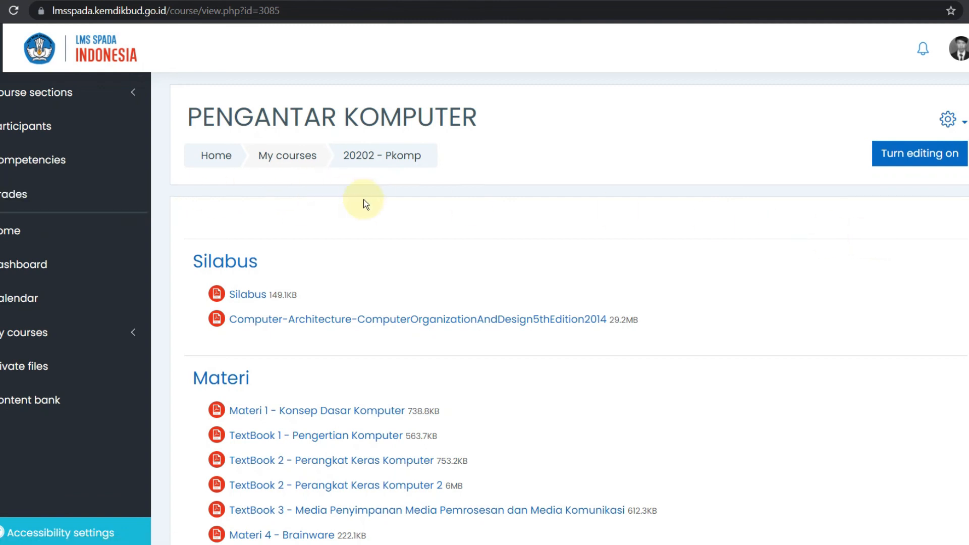
scroll(363, 199, down, 8)
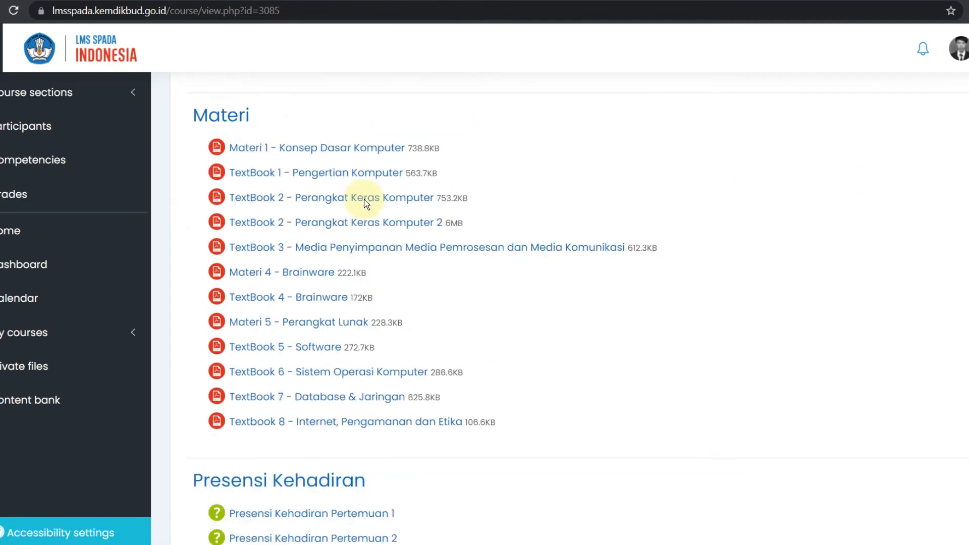
Review the Presensi Kehadiran, Video Conference, Tugas Personal and Tugas Kelompok sections of the Pengantar Komputer course
scroll(441, 155, down, 8)
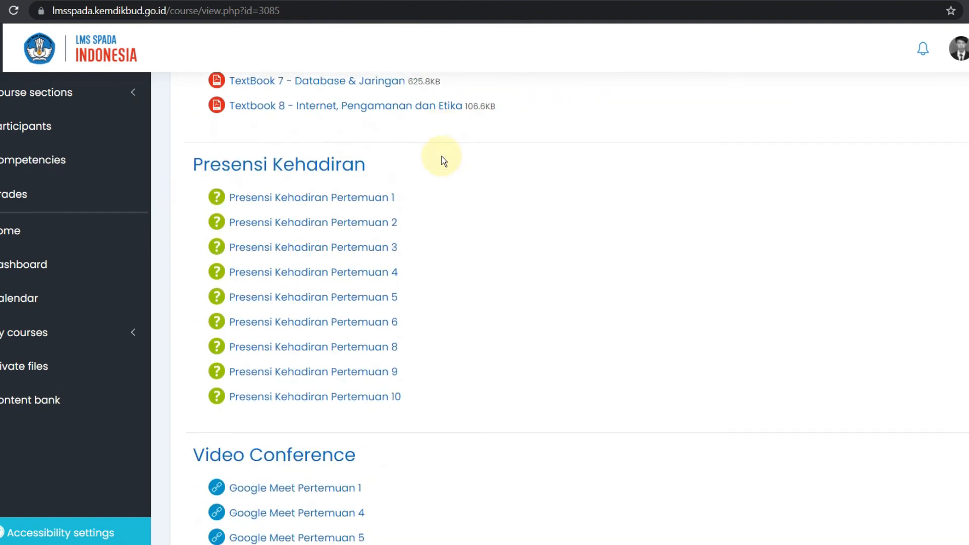
scroll(451, 183, down, 4)
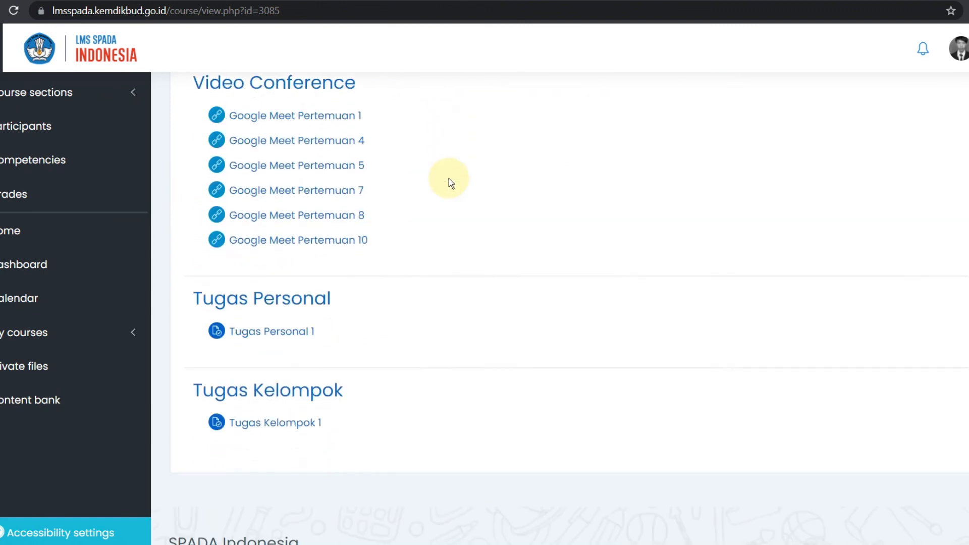
scroll(449, 178, up, 20)
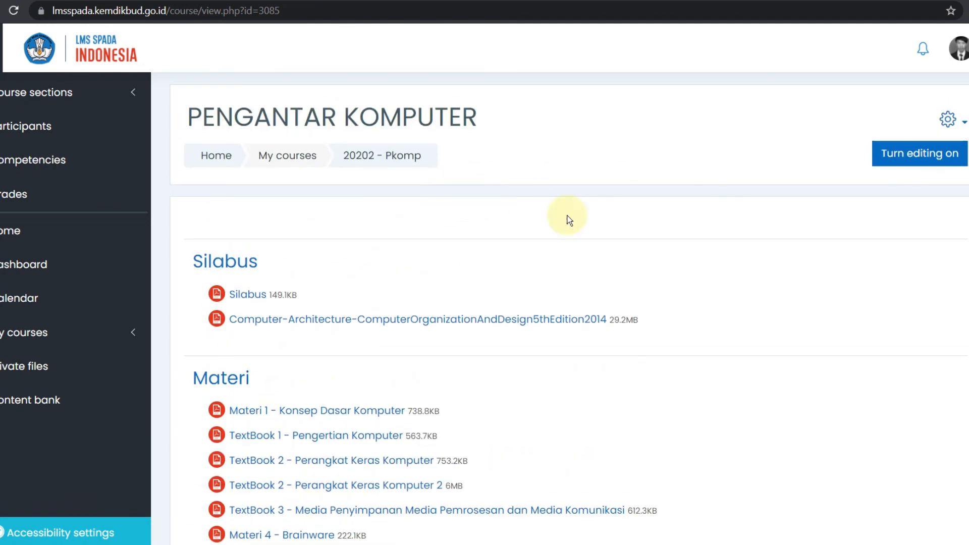
Open the participants list of the Pengantar Komputer course and examine the enrolled users with their roles and status
click(39, 134)
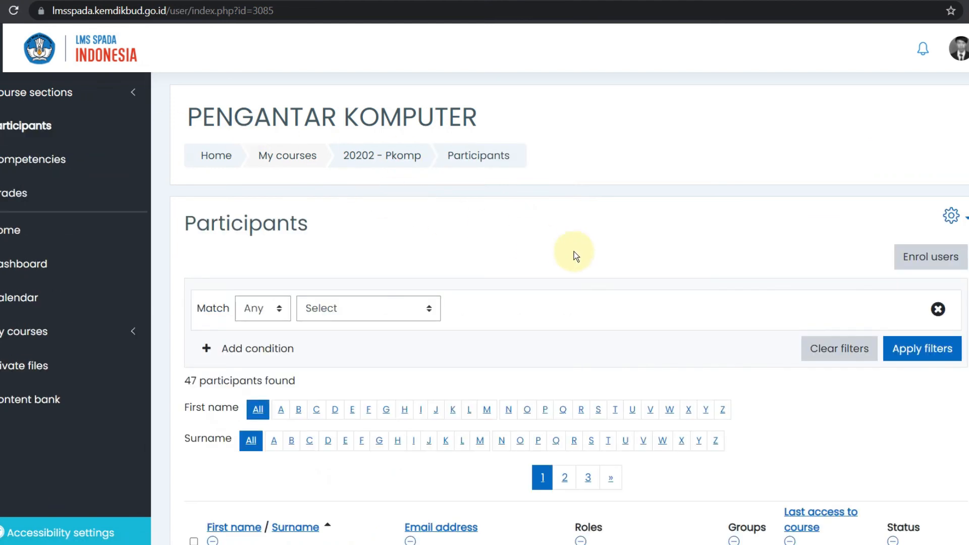
scroll(580, 252, down, 1)
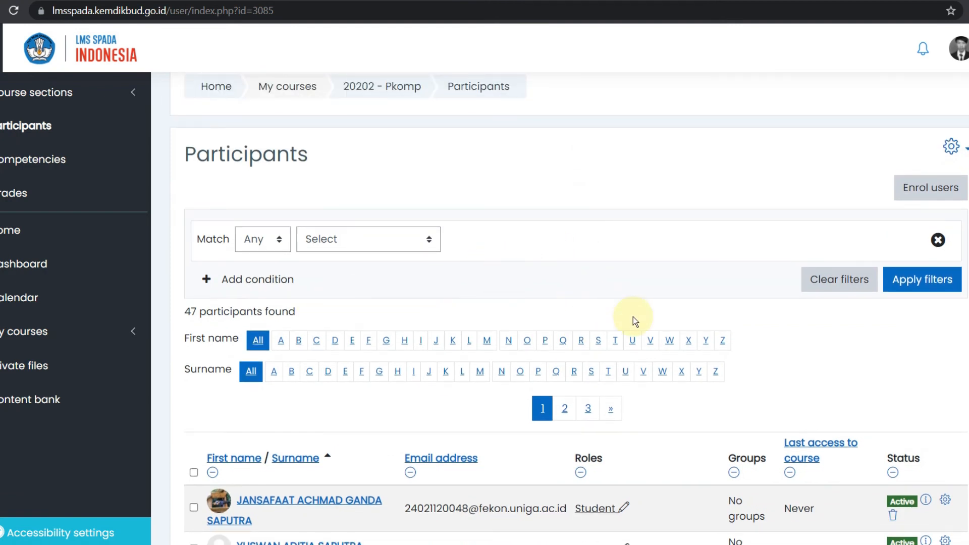
scroll(635, 321, up, 1)
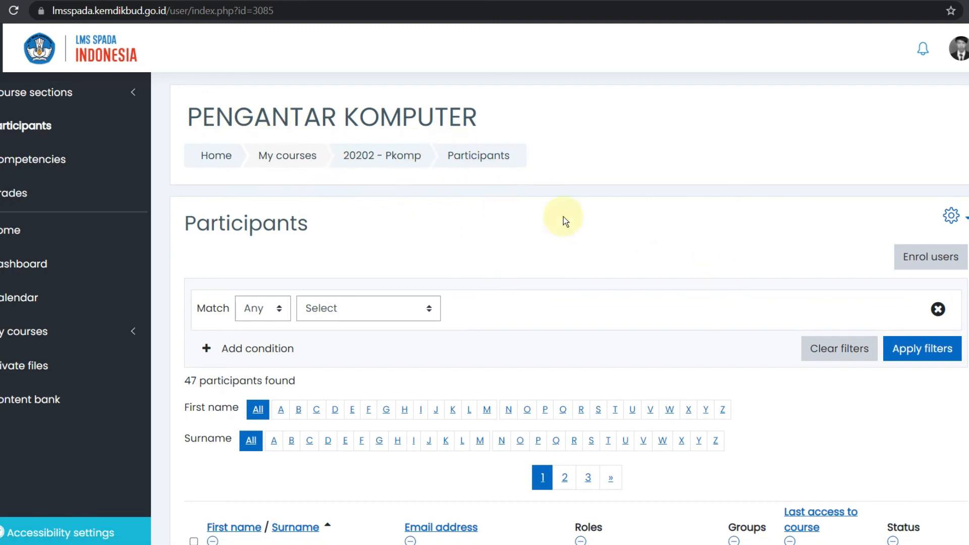
scroll(565, 235, down, 3)
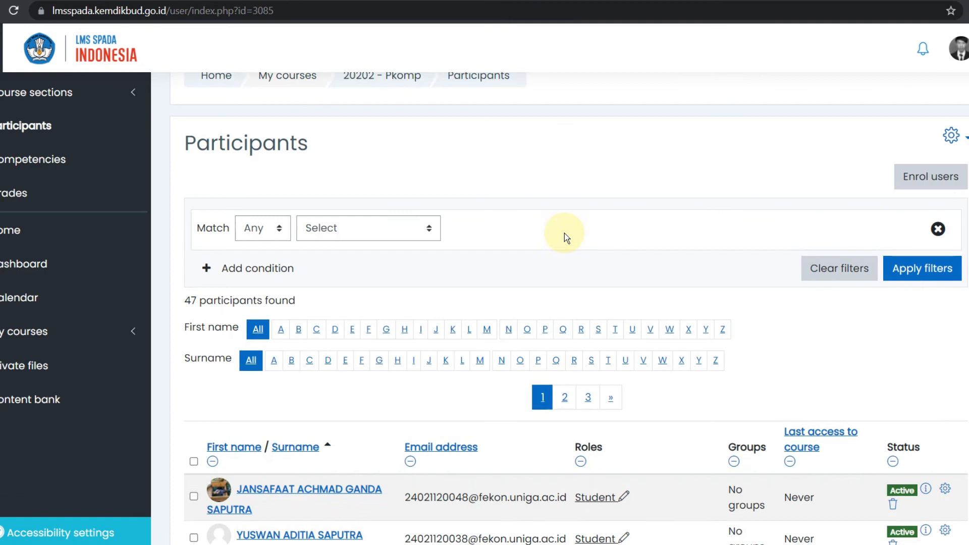
scroll(565, 236, up, 3)
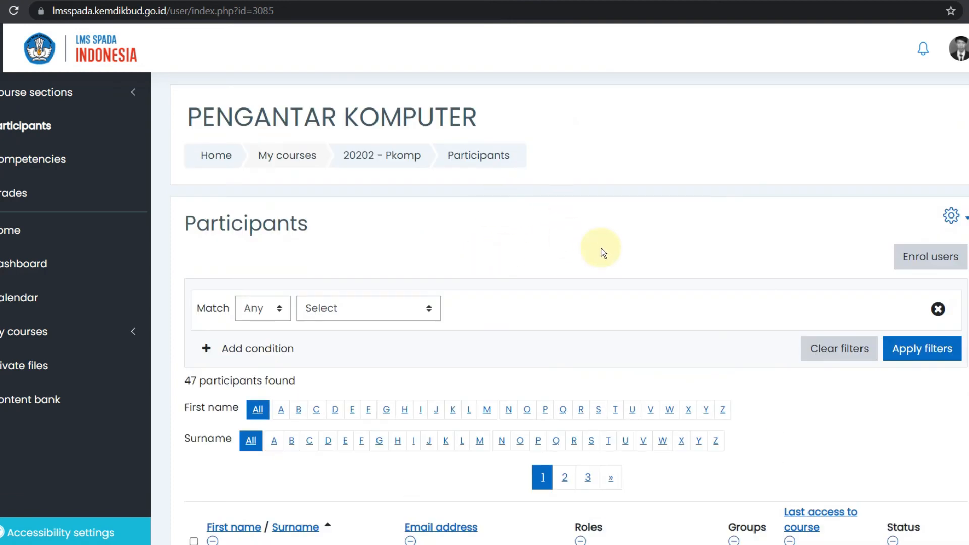